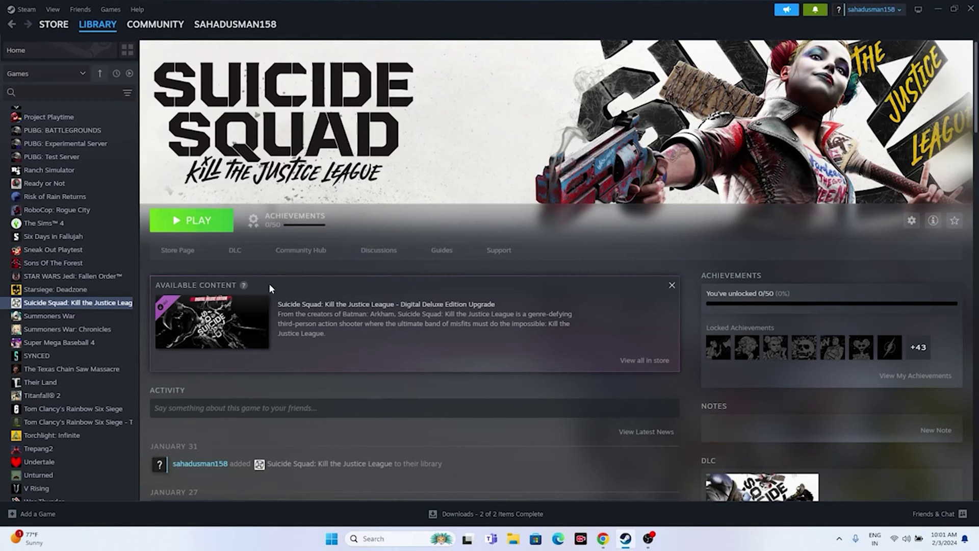
- Open the Windows search panel from the taskbar to reach a recent app
left_click(387, 541)
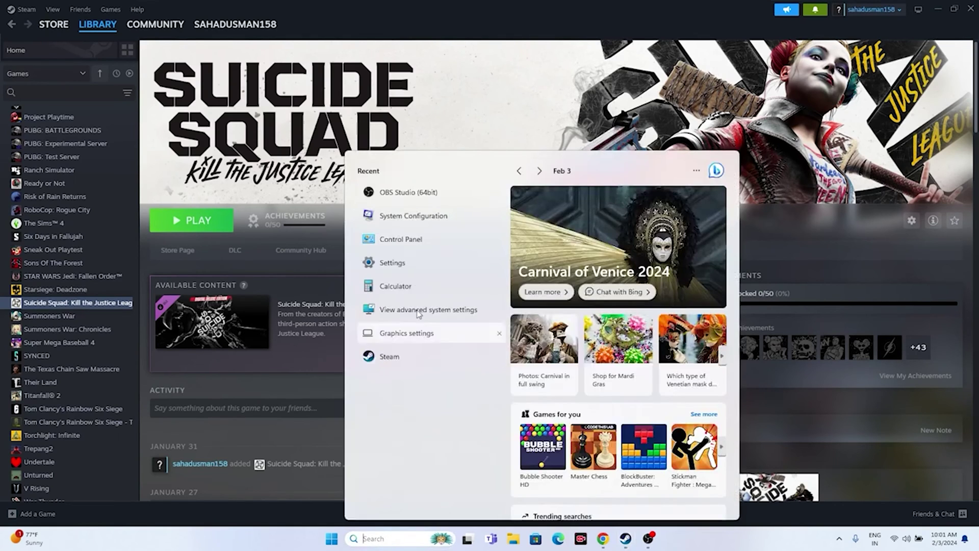
- In System Configuration Services, hide Microsoft services, disable all others, and confirm with Apply and OK
left_click(411, 215)
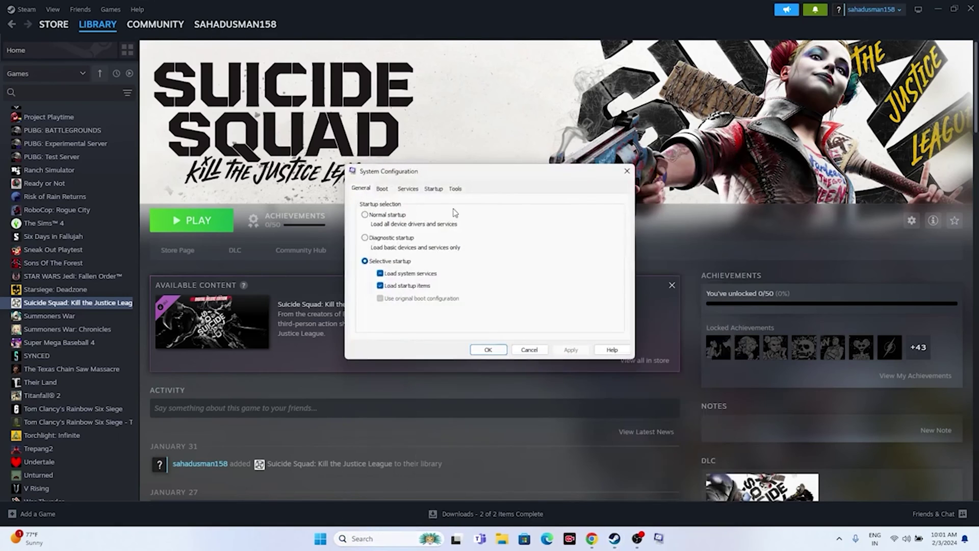
left_click(408, 188)
left_click(601, 323)
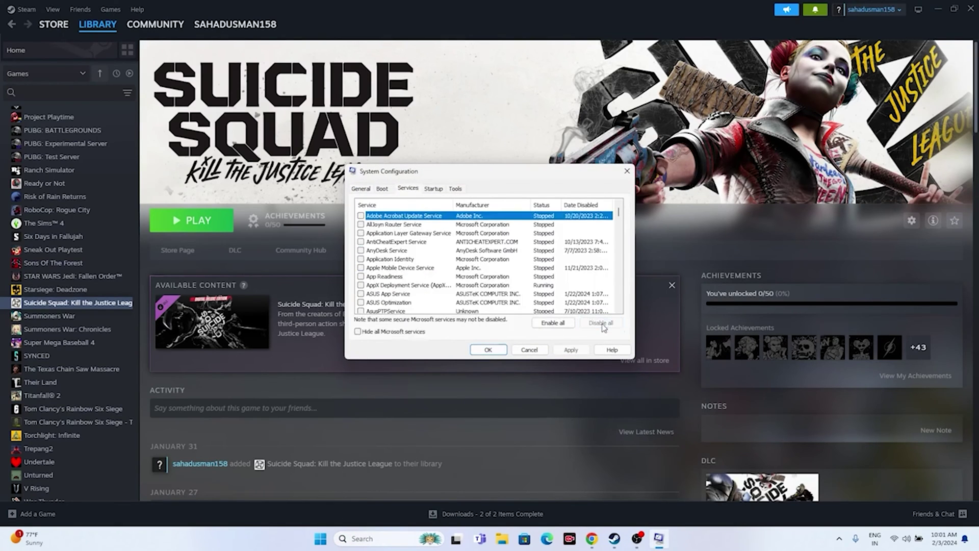
left_click(360, 332)
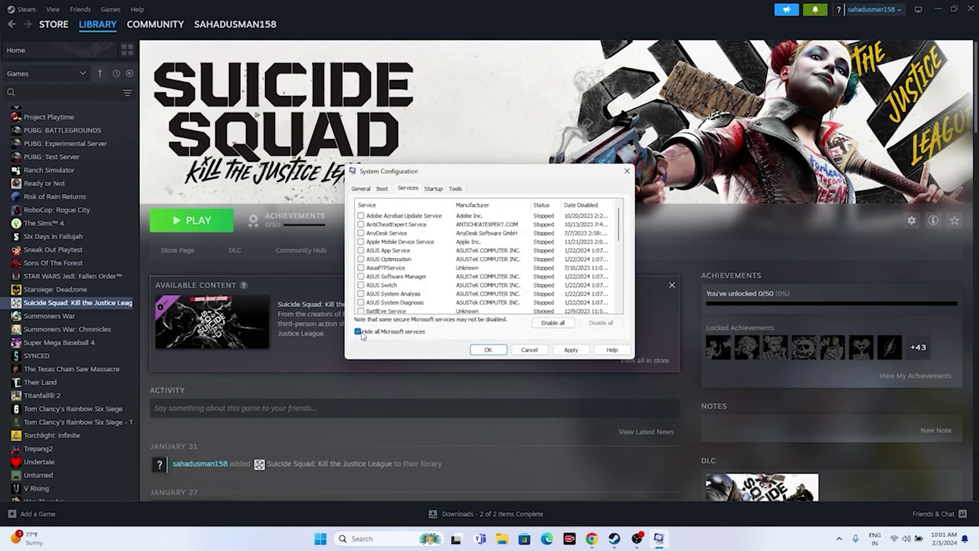
left_click(568, 351)
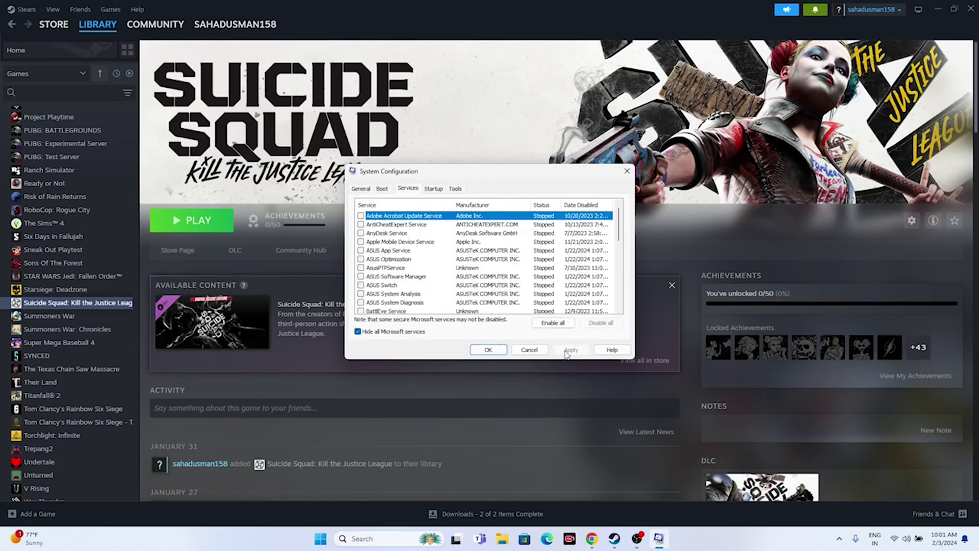
left_click(490, 350)
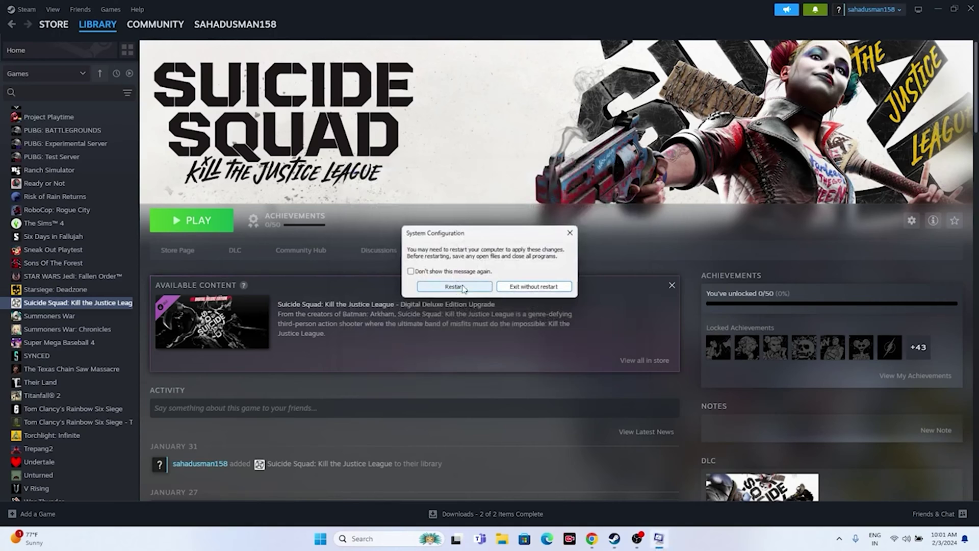
left_click(937, 9)
left_click(937, 9)
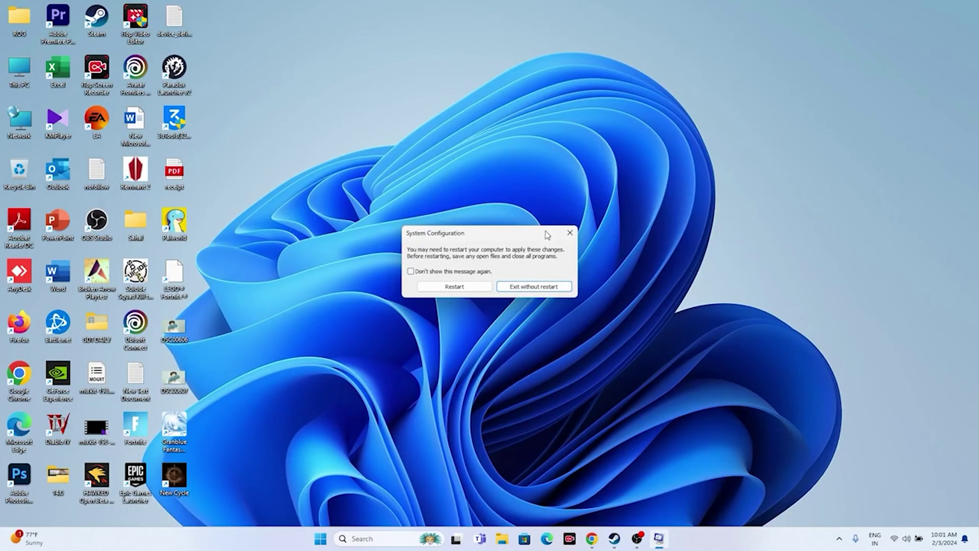
- Exit without restart, then turn off the Steam Overlay in Suicide Squad's properties
left_click(534, 288)
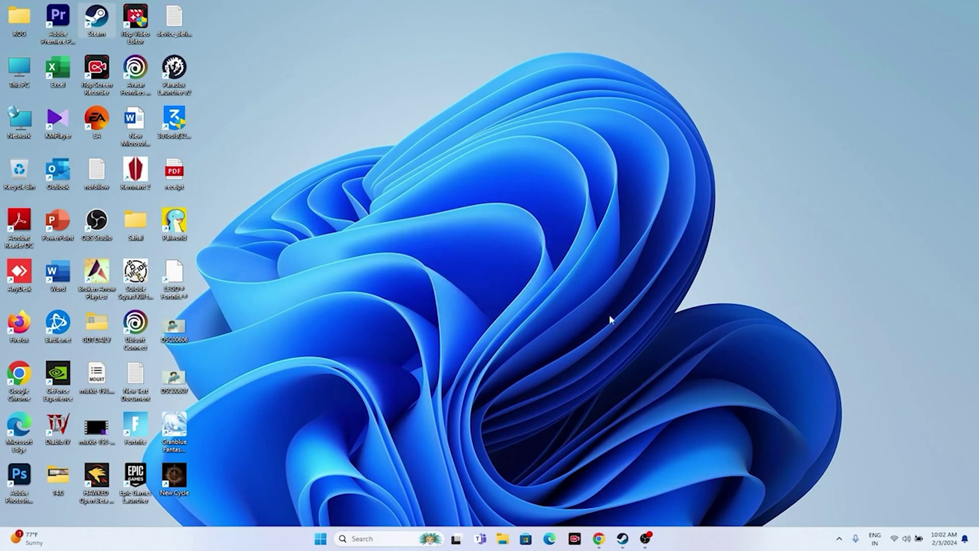
left_click(627, 541)
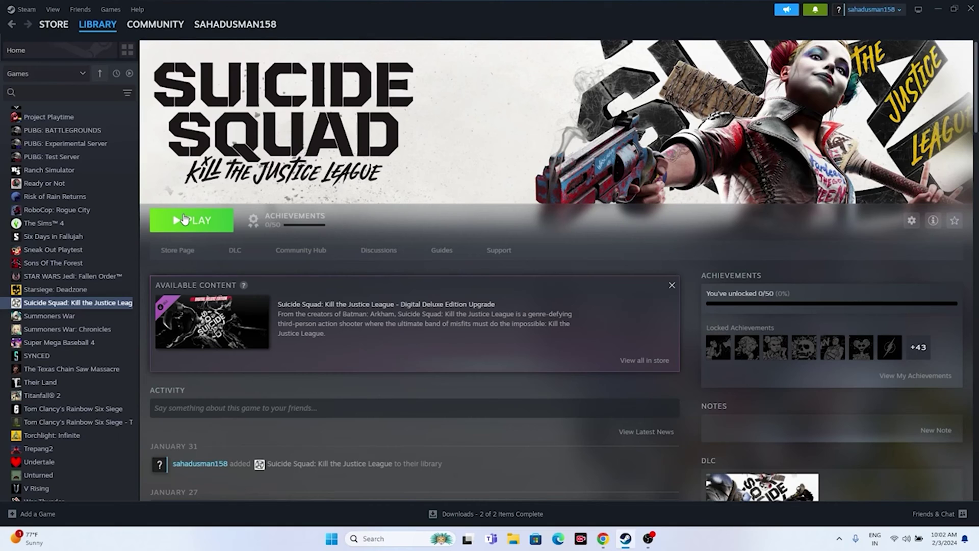
right_click(66, 306)
left_click(98, 383)
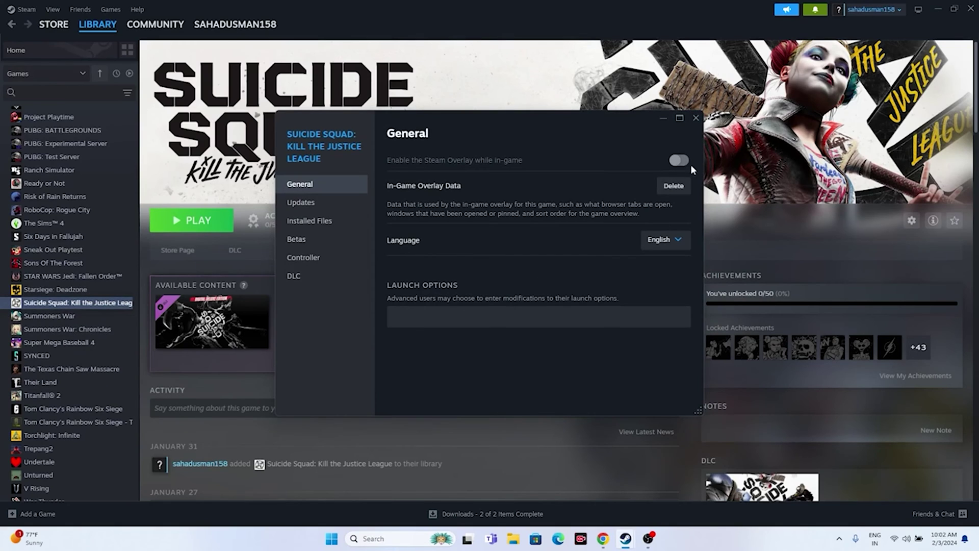
left_click(680, 161)
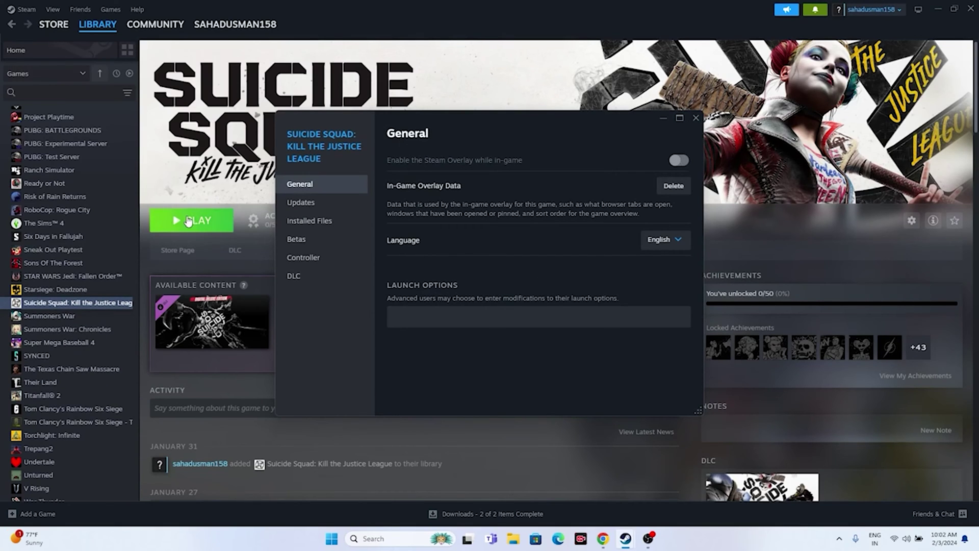
left_click(696, 120)
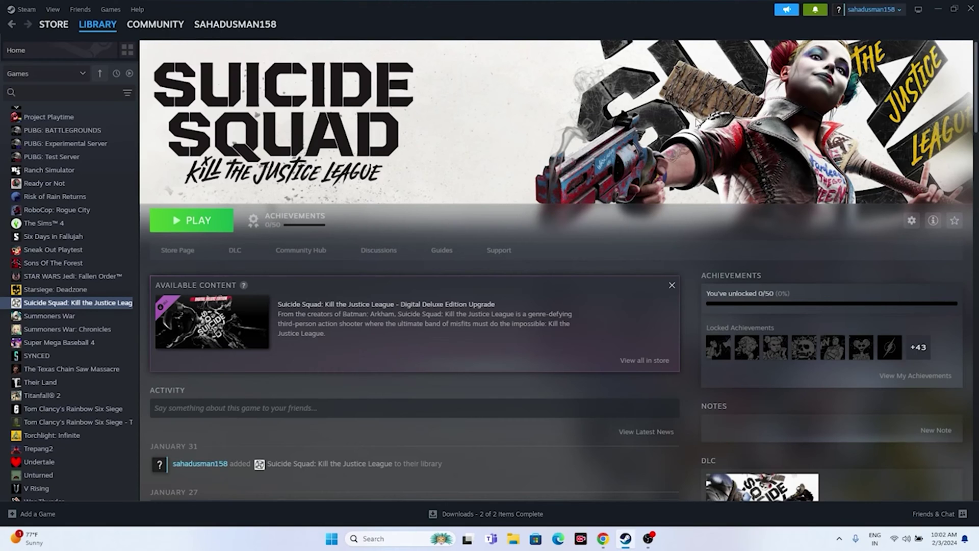
- Set Suicide Squad's Steam launch option to -dx12
right_click(121, 307)
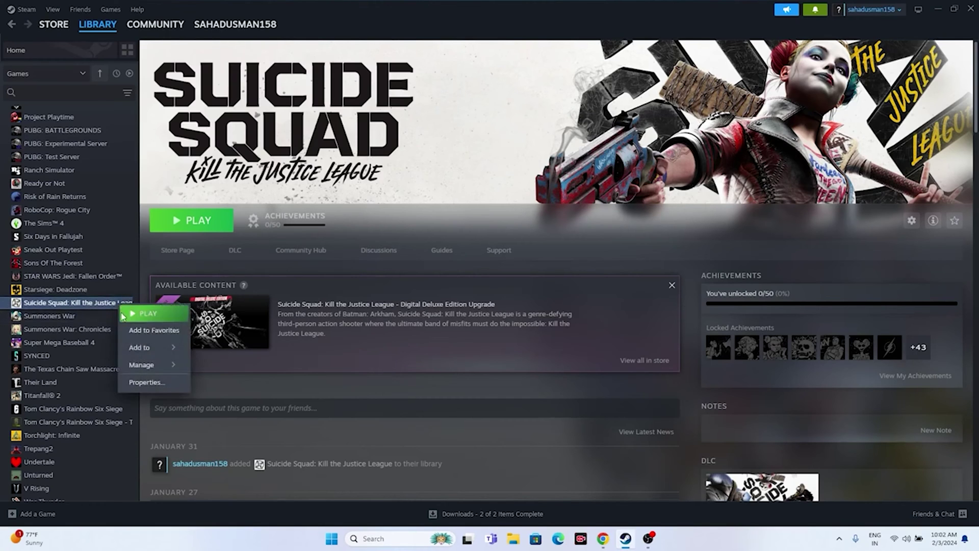
left_click(144, 382)
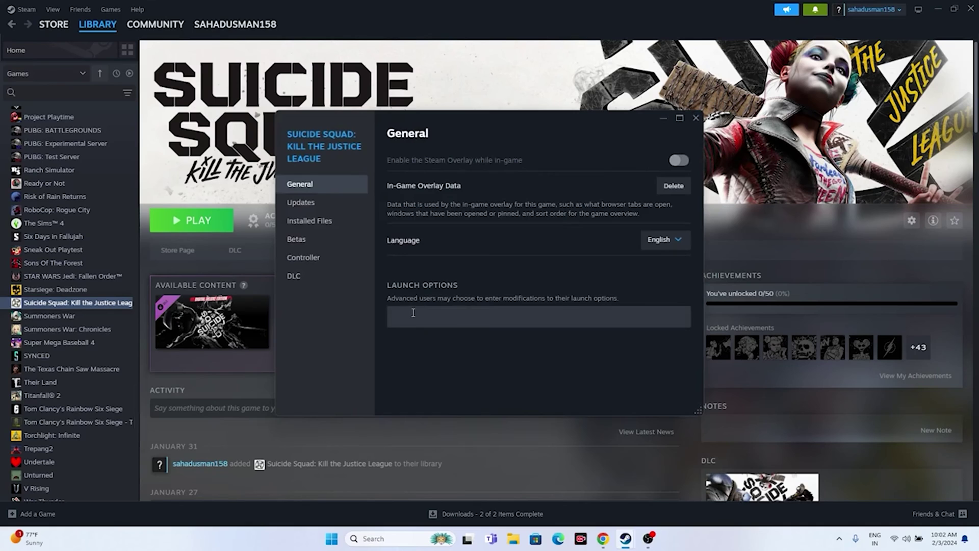
left_click(411, 313)
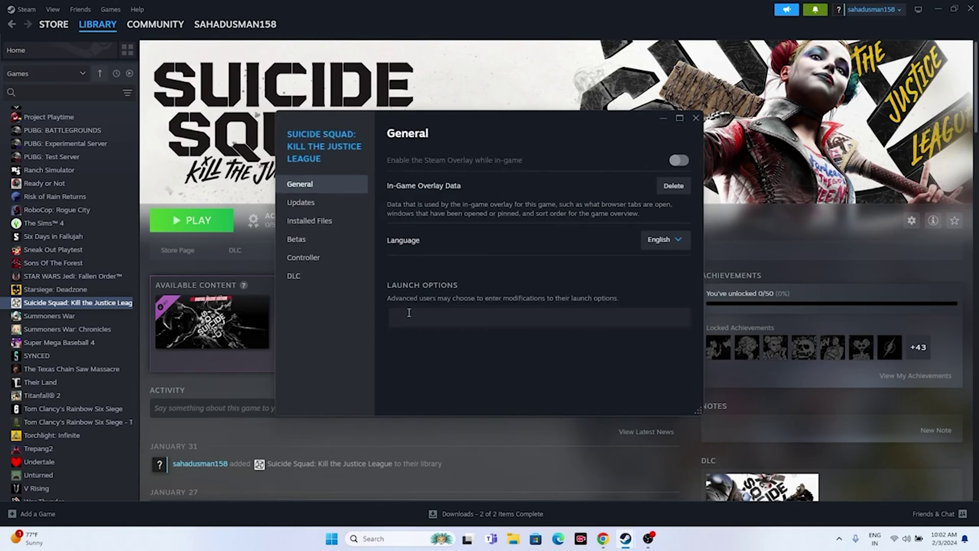
type("-dx112")
left_click(695, 119)
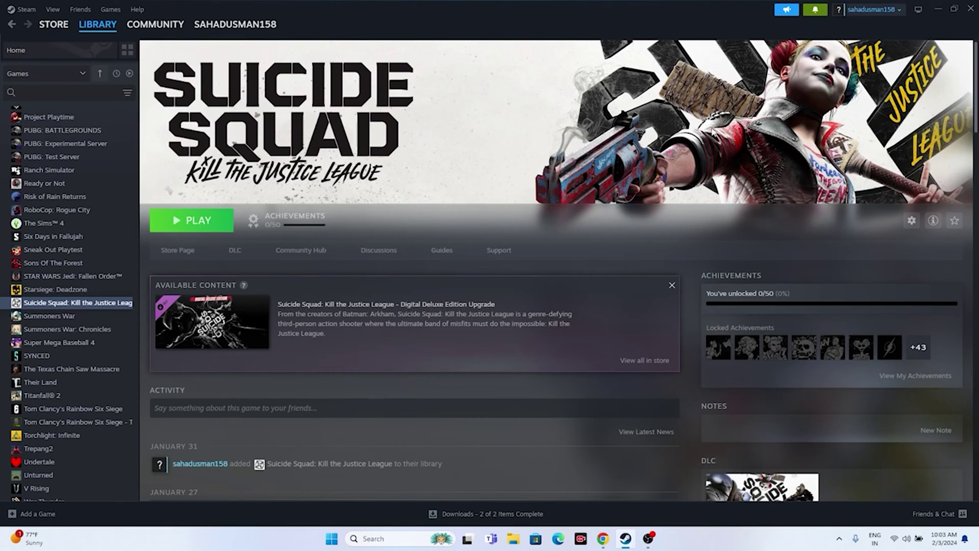
left_click(936, 10)
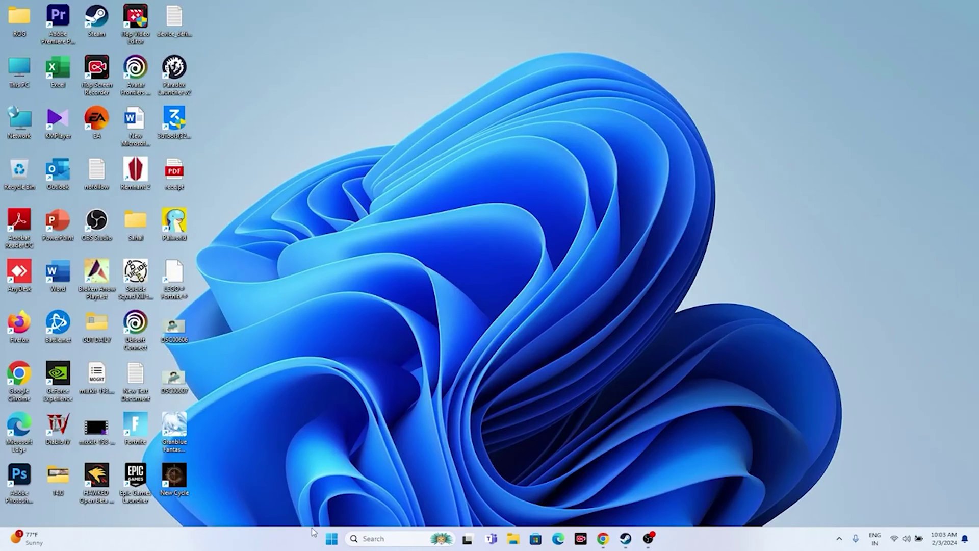
right_click(332, 542)
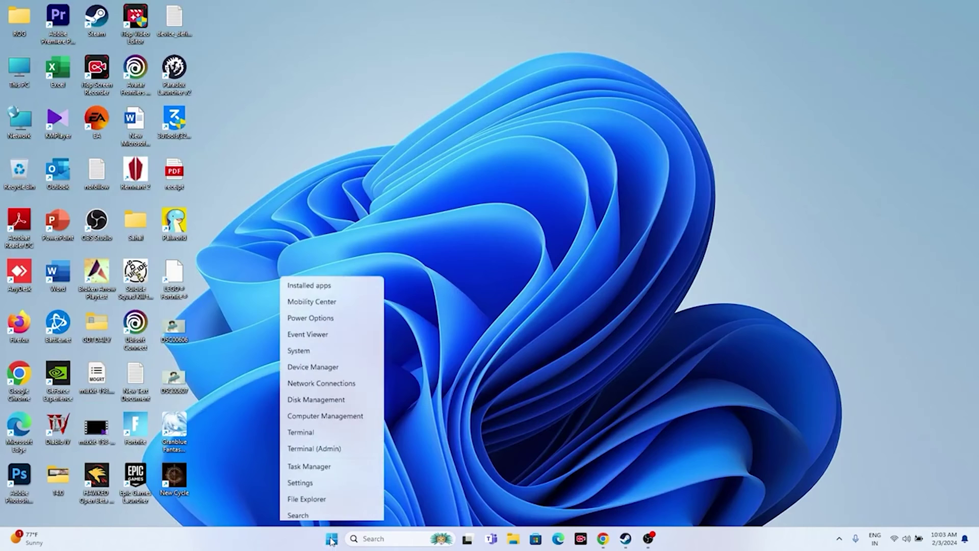
left_click(320, 410)
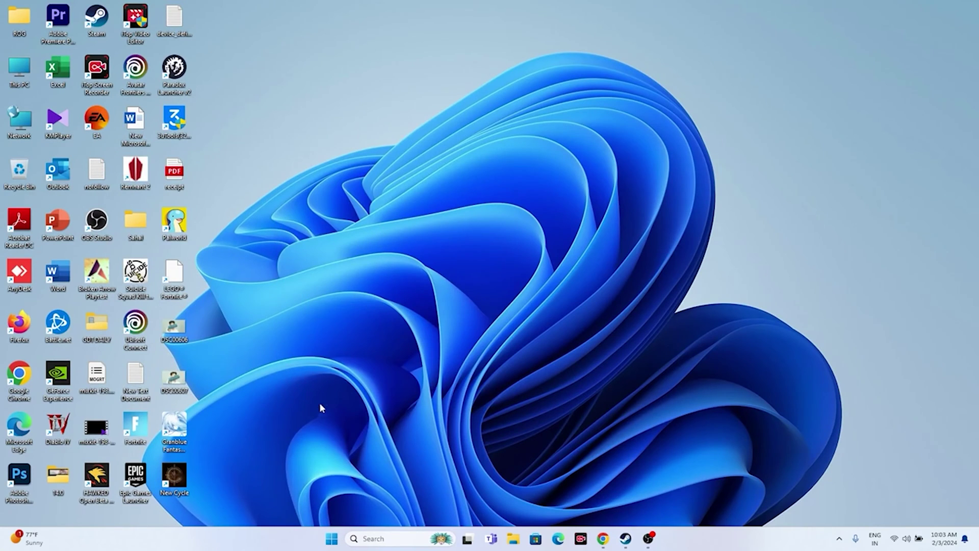
left_click(465, 115)
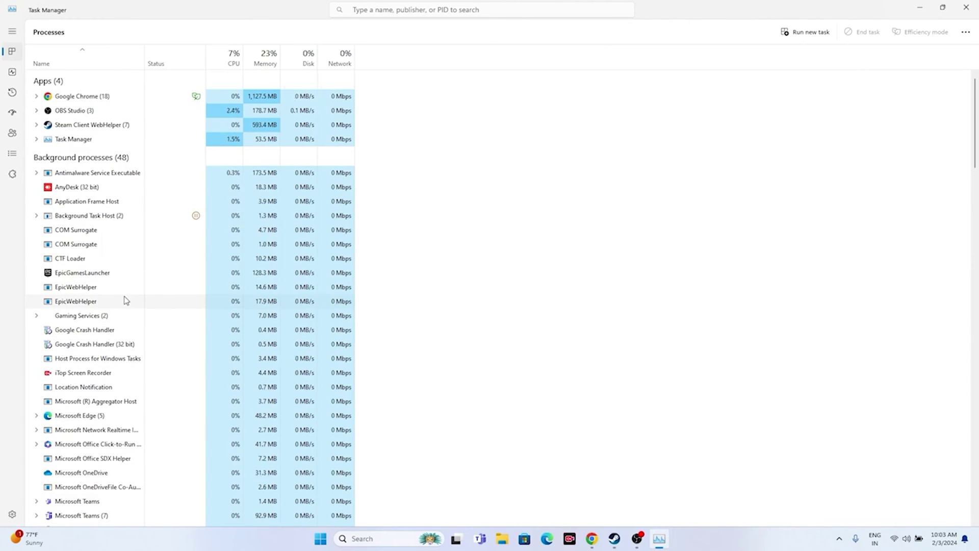
left_click(966, 7)
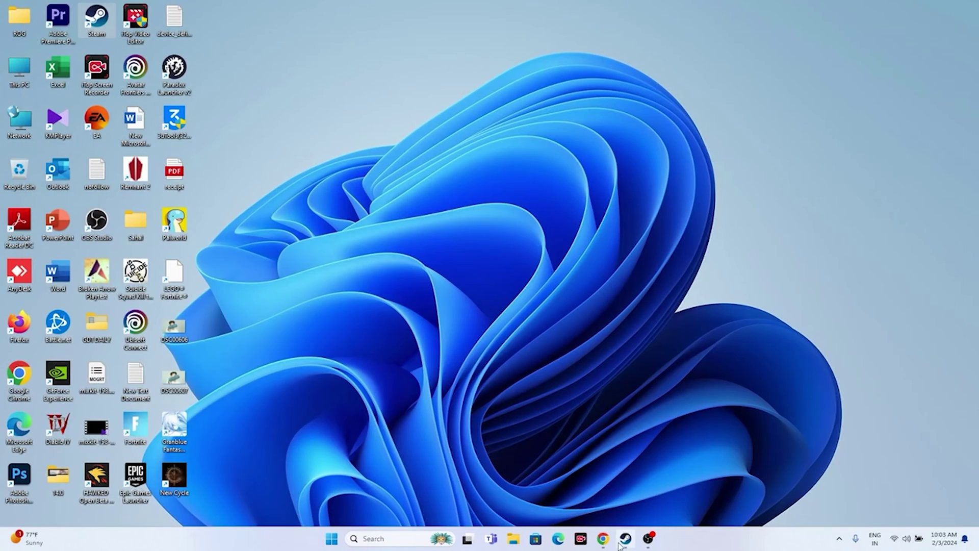
left_click(624, 540)
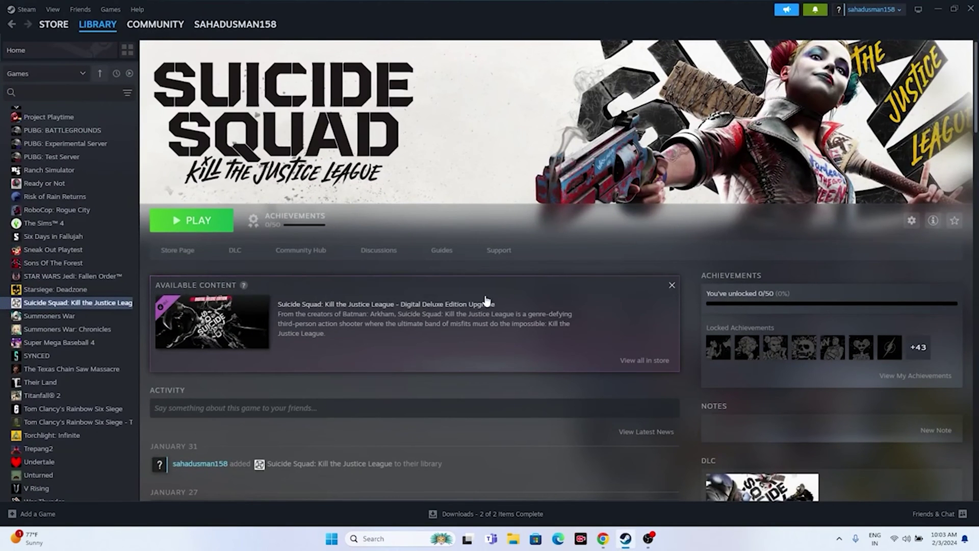
- Open Graphics settings and browse to C:\Program Files (x86)\Steam\steamapps
left_click(937, 8)
left_click(429, 534)
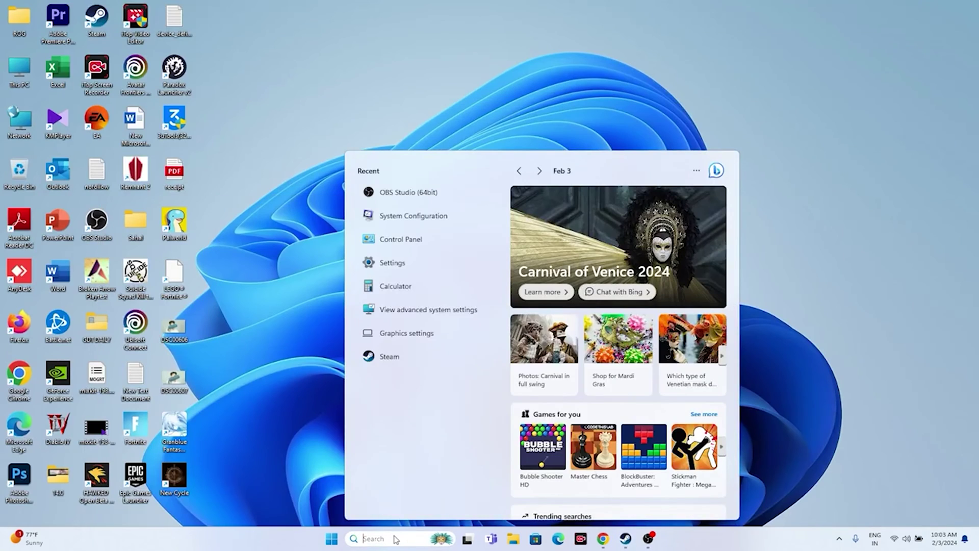
left_click(428, 395)
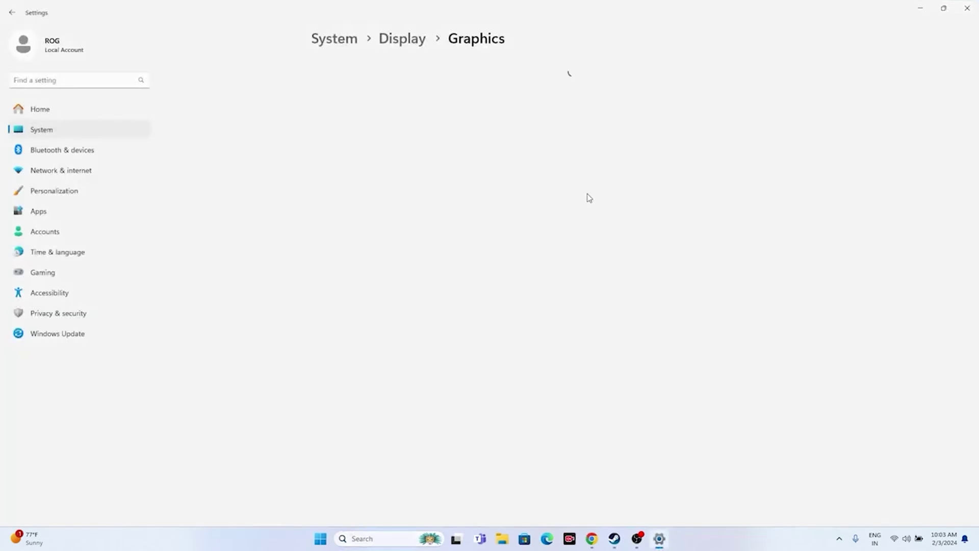
left_click(332, 184)
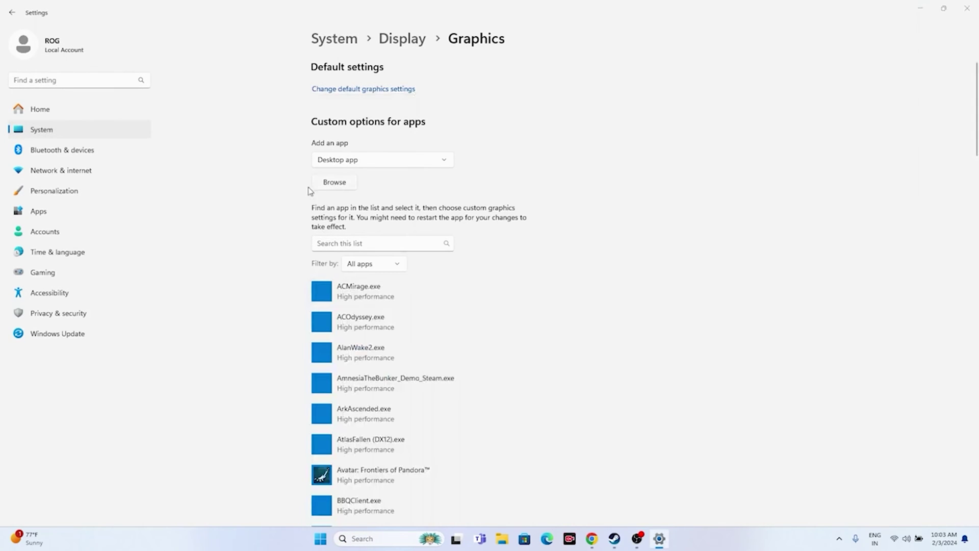
scroll(61, 175, "down", 1)
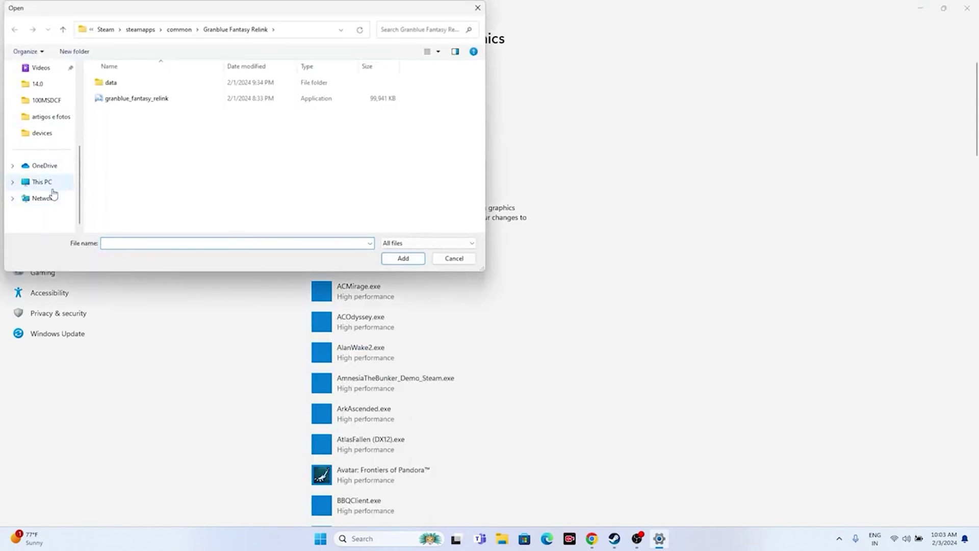
left_click(51, 183)
double_click(140, 97)
double_click(138, 177)
scroll(147, 153, "down", 1)
scroll(145, 149, "down", 2)
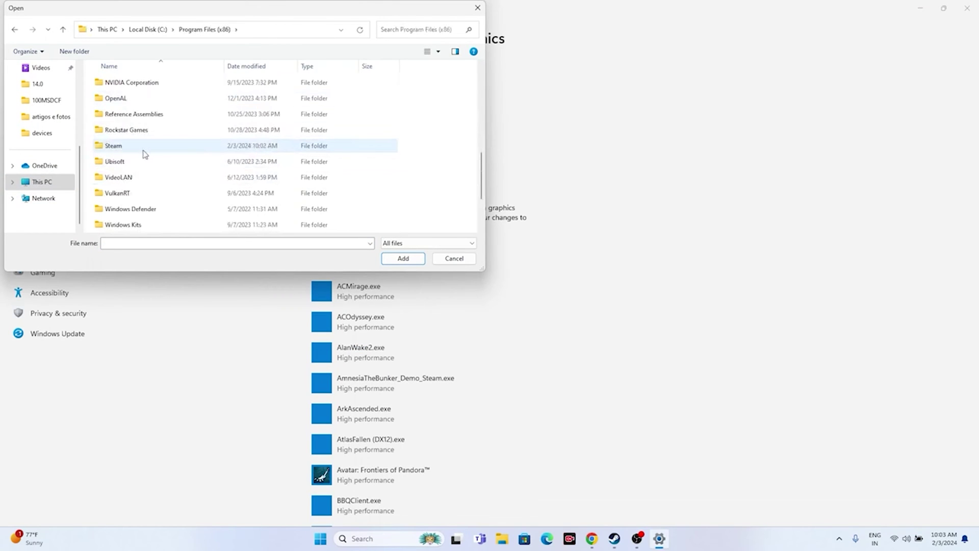
double_click(136, 151)
scroll(150, 152, "down", 2)
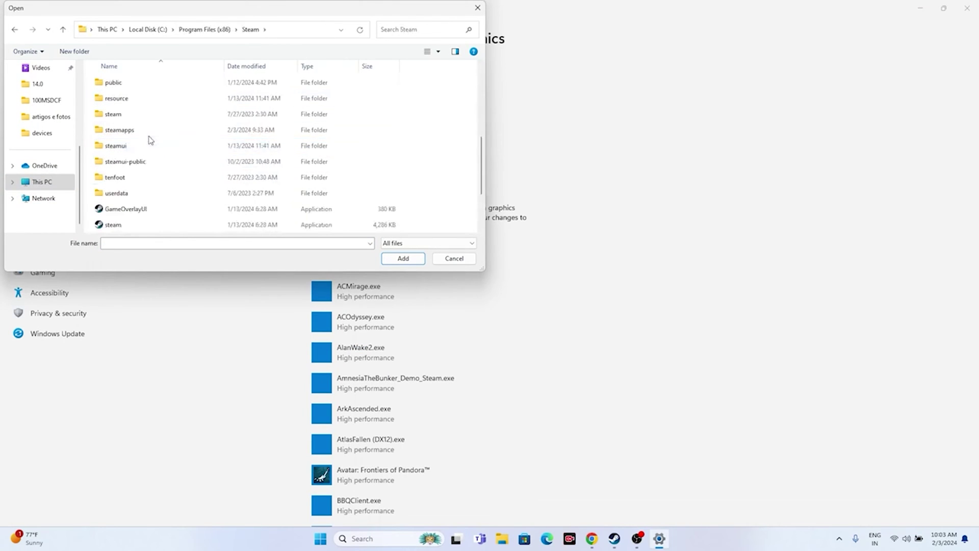
double_click(151, 136)
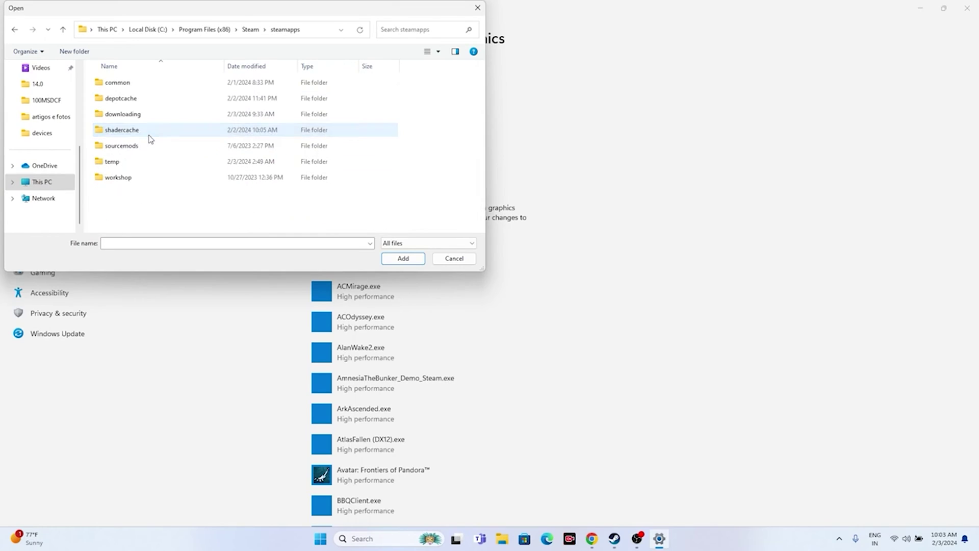
- Add SuicideSquad_KTJL.exe from common\Suicide Squad\Stones\Binaries\Win64 to the graphics list
double_click(128, 84)
scroll(131, 104, "down", 10)
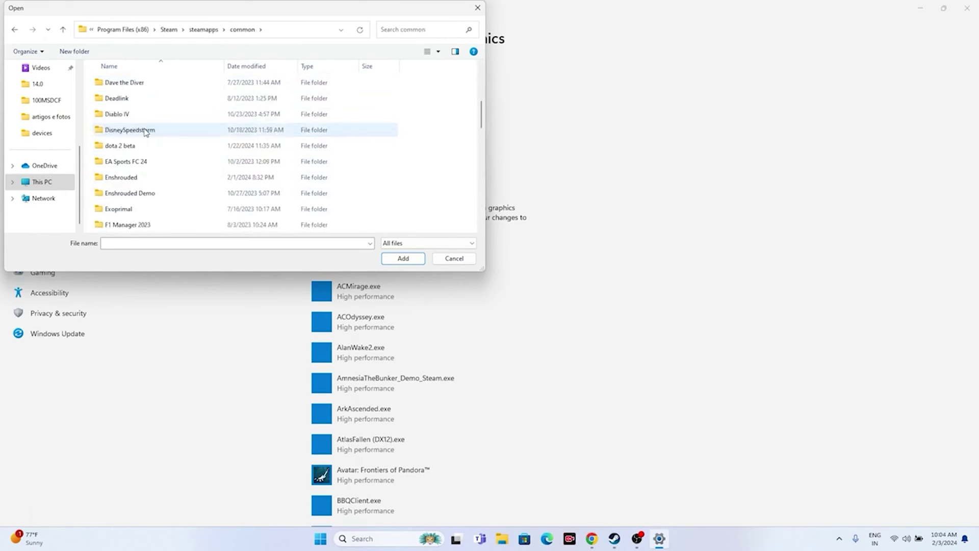
scroll(146, 132, "down", 4)
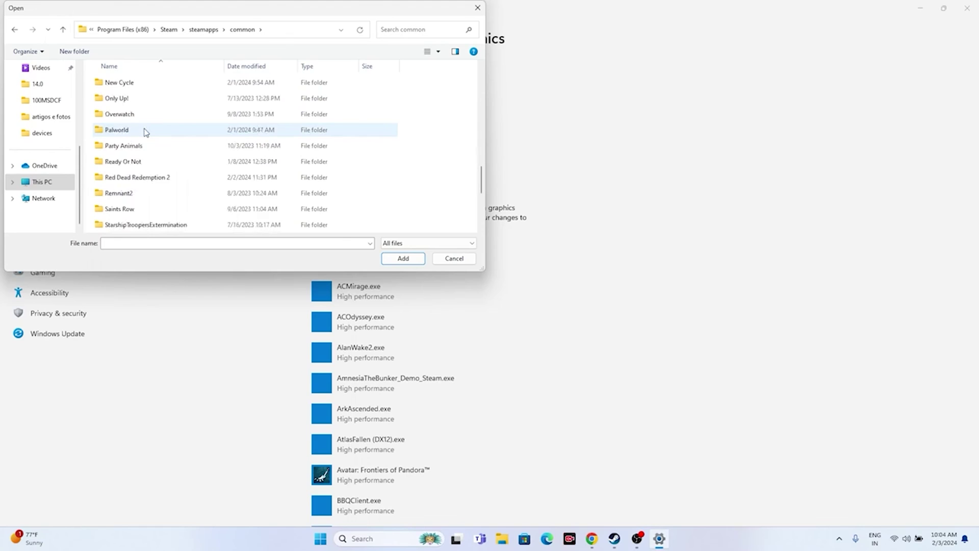
scroll(143, 189, "down", 1)
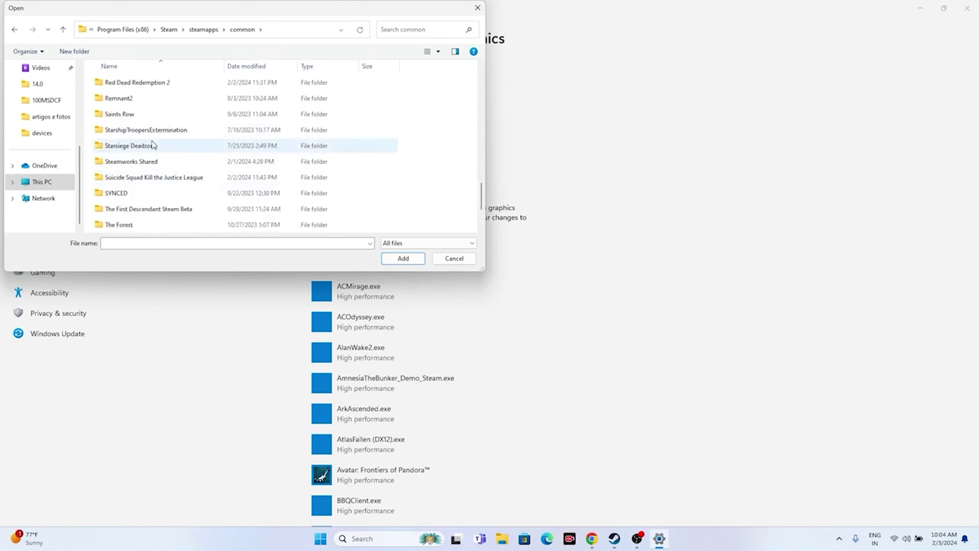
double_click(148, 178)
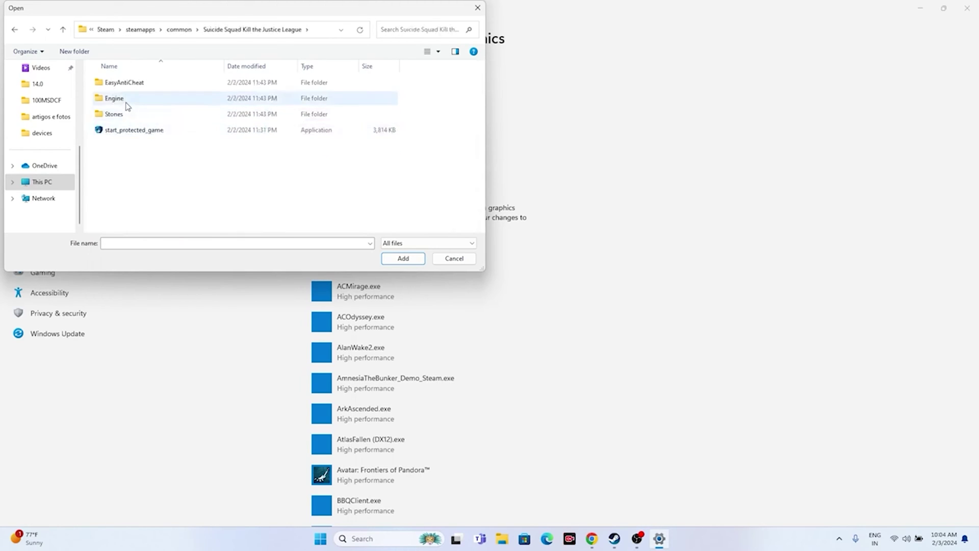
double_click(118, 114)
double_click(124, 86)
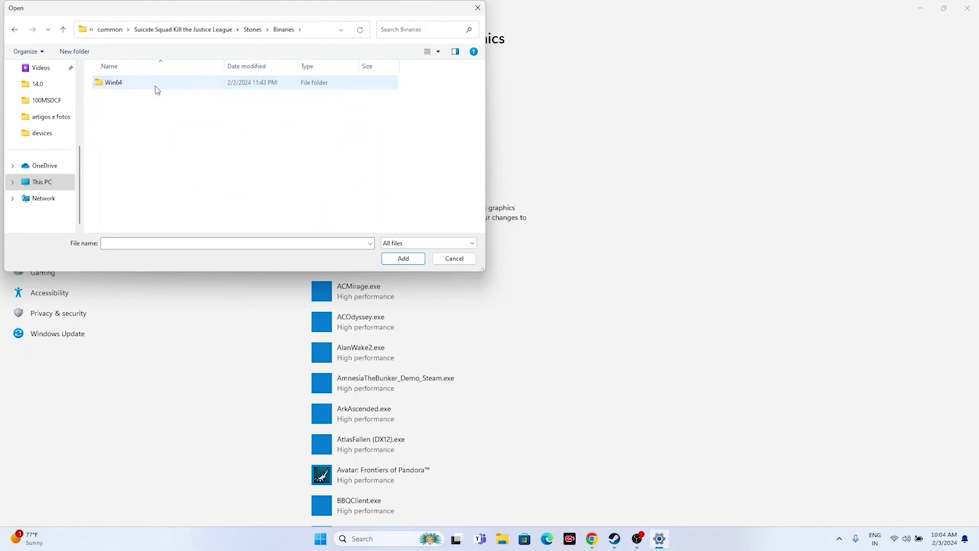
double_click(156, 85)
left_click(141, 100)
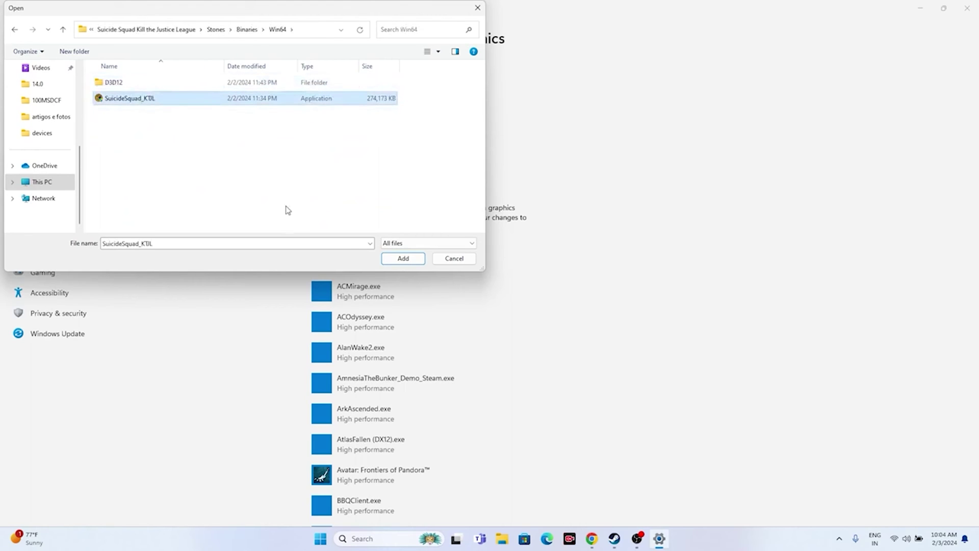
left_click(403, 258)
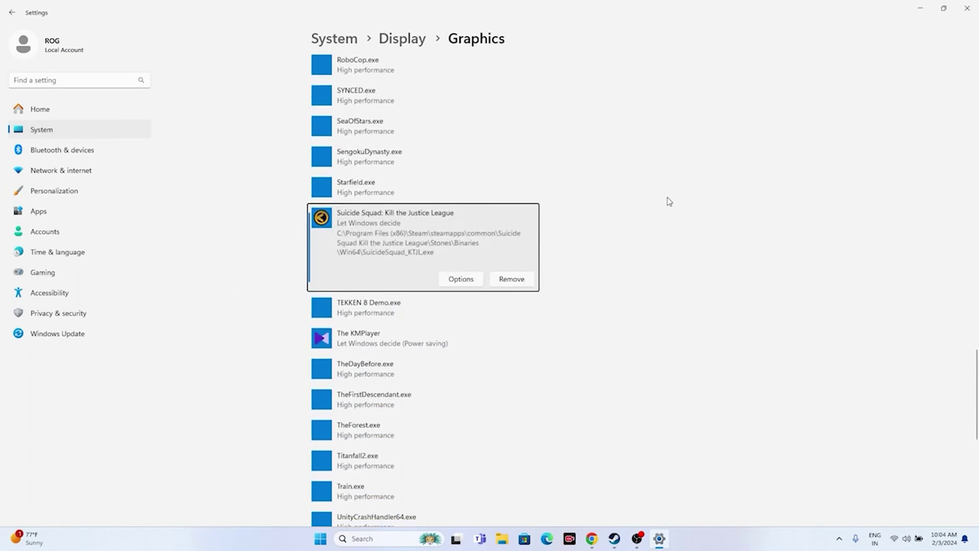
- Set the game's graphics preference to High performance, save it, and close Settings
left_click(460, 279)
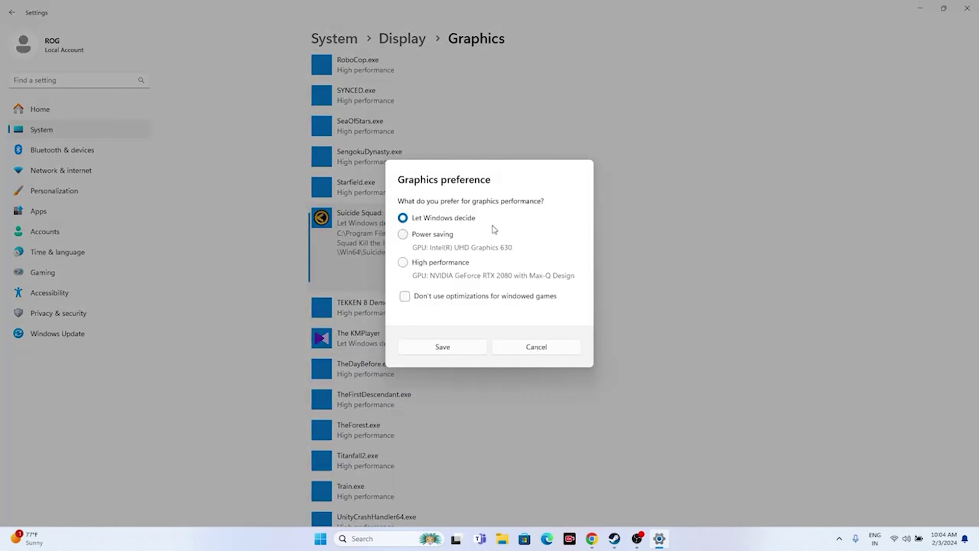
left_click(403, 262)
left_click(459, 350)
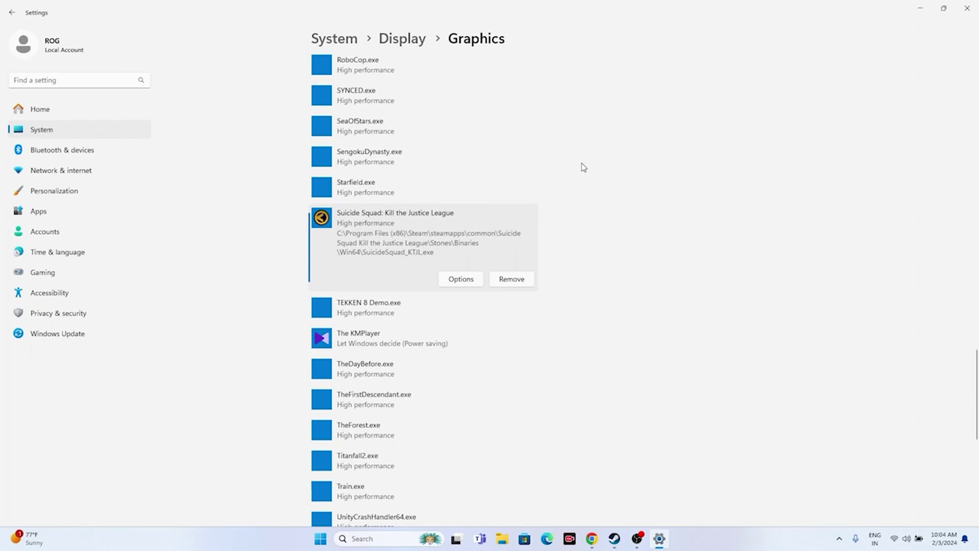
left_click(967, 8)
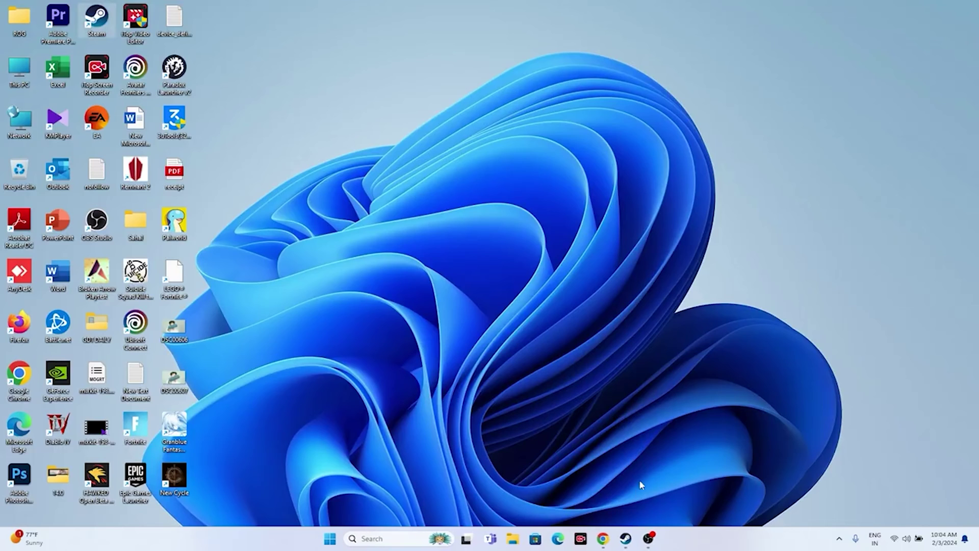
left_click(626, 537)
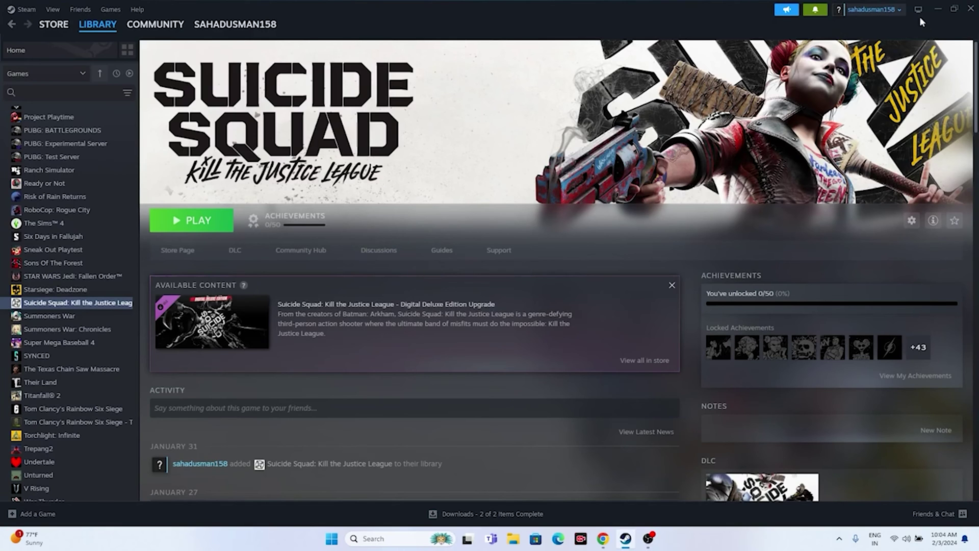
left_click(936, 9)
- Via 'view advanced system settings', open Virtual Memory and choose Custom size for drive C:
left_click(374, 539)
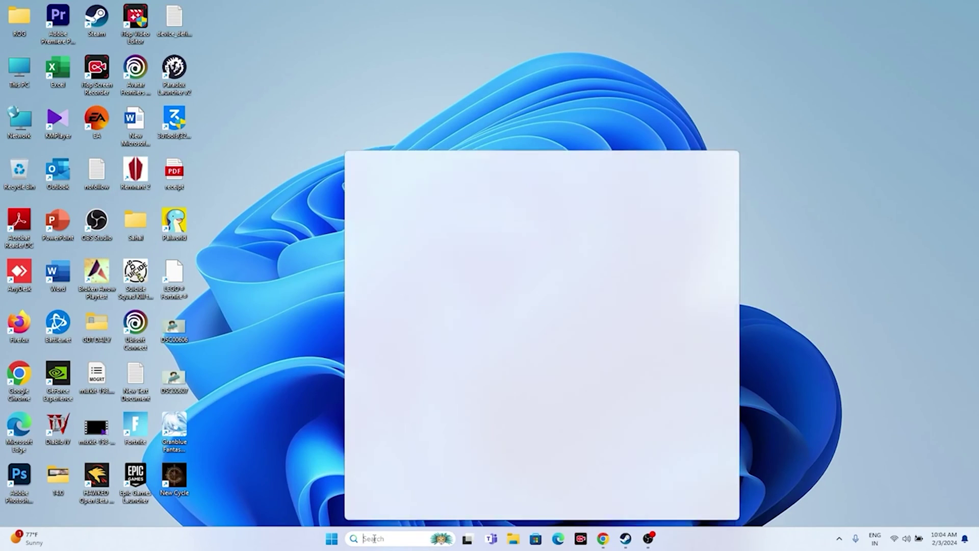
type("view advanced system setti")
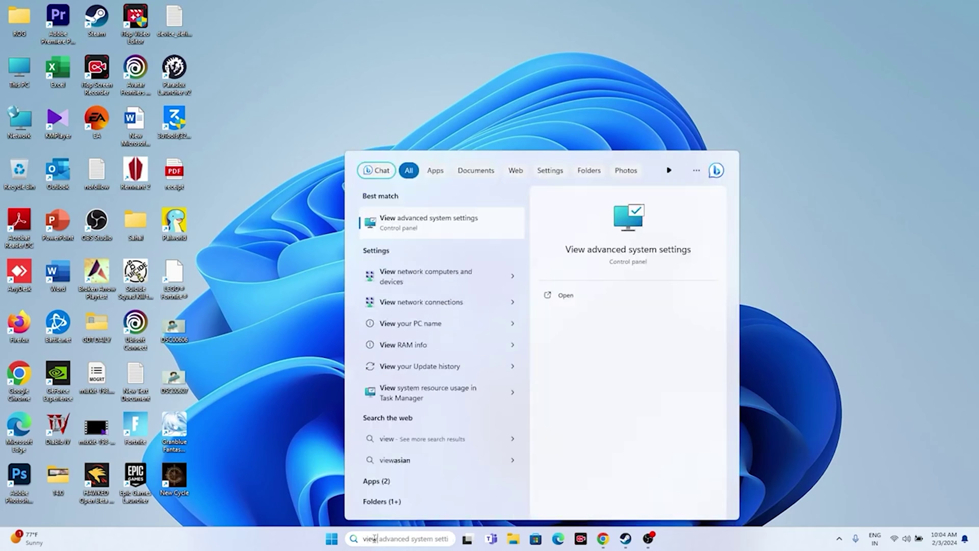
left_click(461, 218)
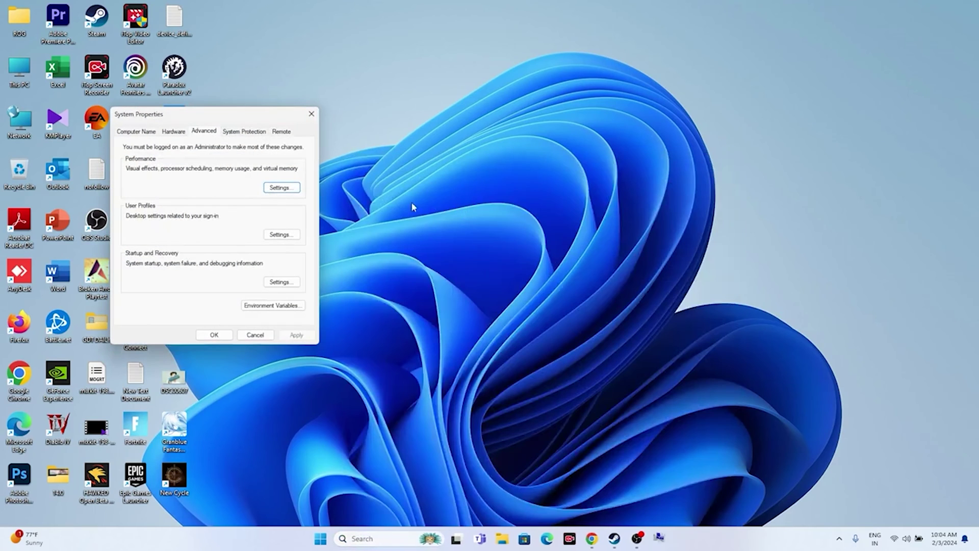
left_click(297, 189)
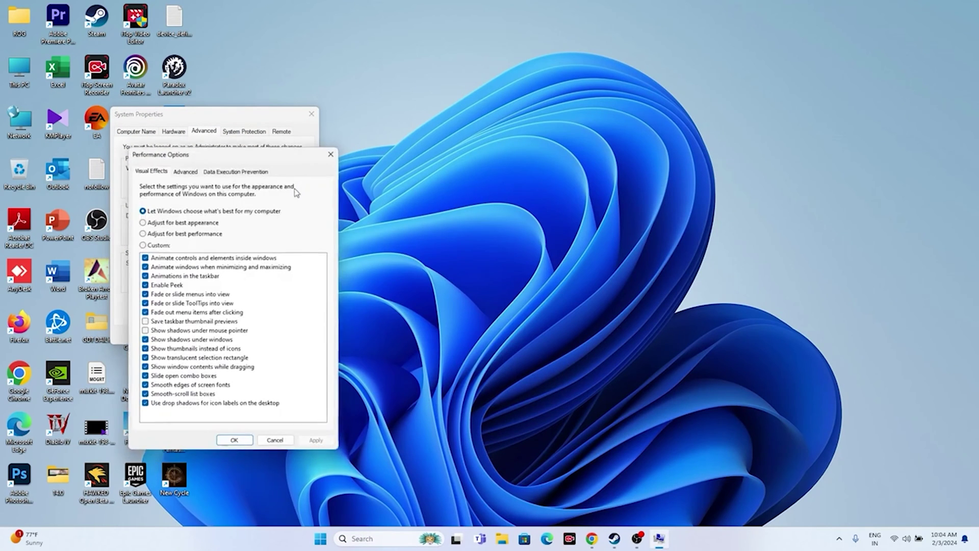
left_click(182, 170)
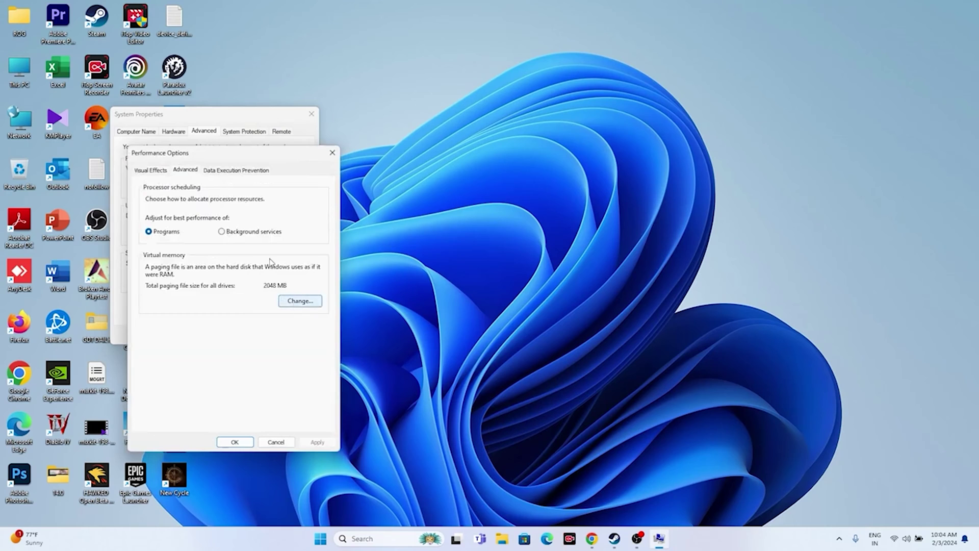
left_click(295, 301)
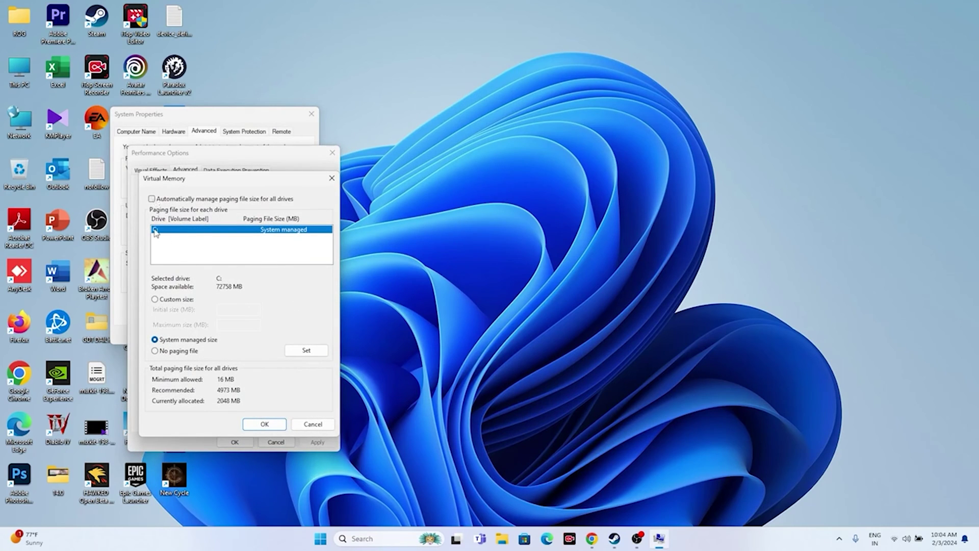
left_click(154, 299)
left_click(223, 309)
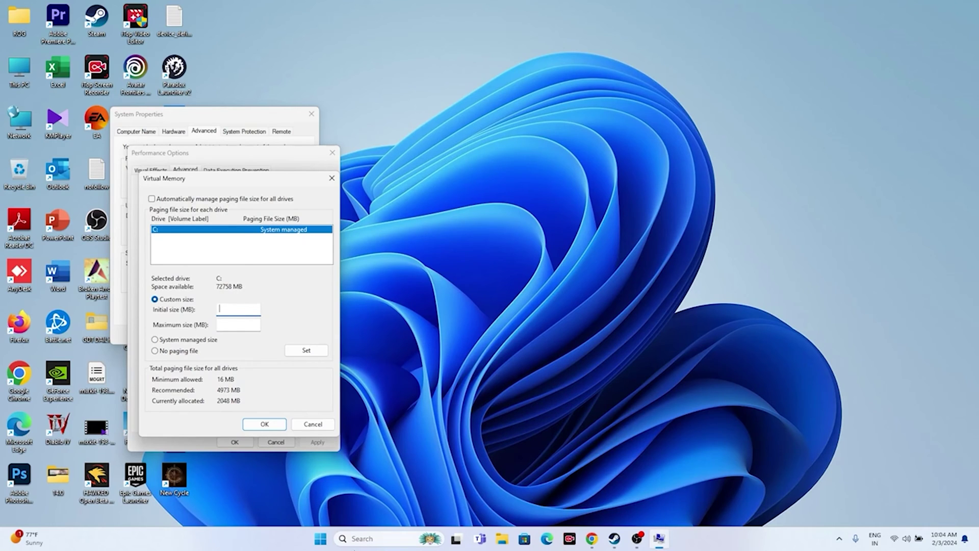
left_click(398, 539)
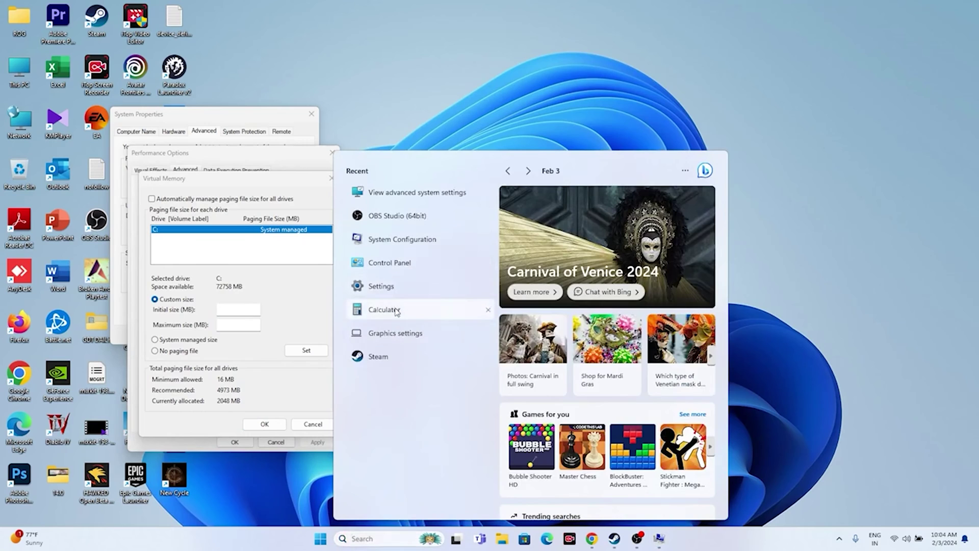
- Compute 32 × 1024 × 1.5 = 49,152 in Calculator and paste it as the initial size
left_click(396, 311)
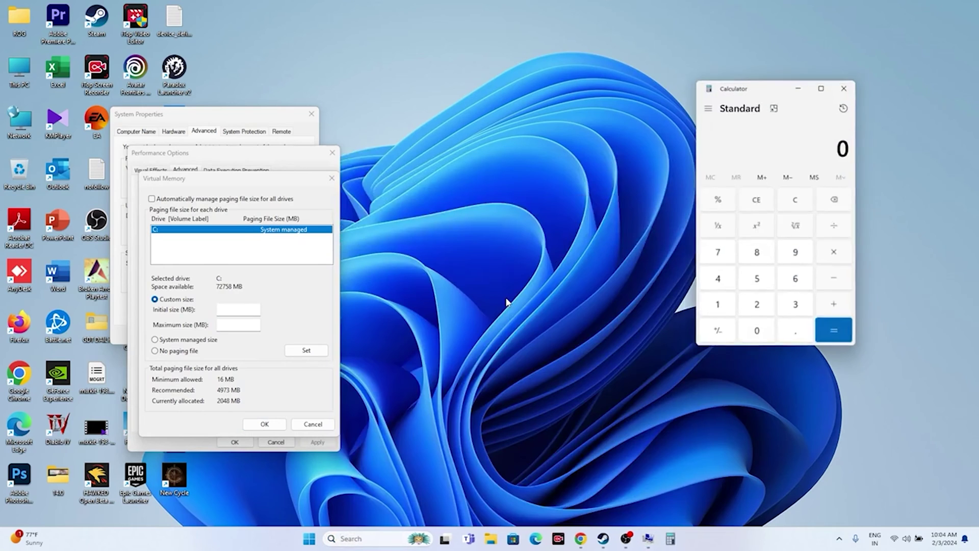
left_click(795, 308)
left_click(765, 309)
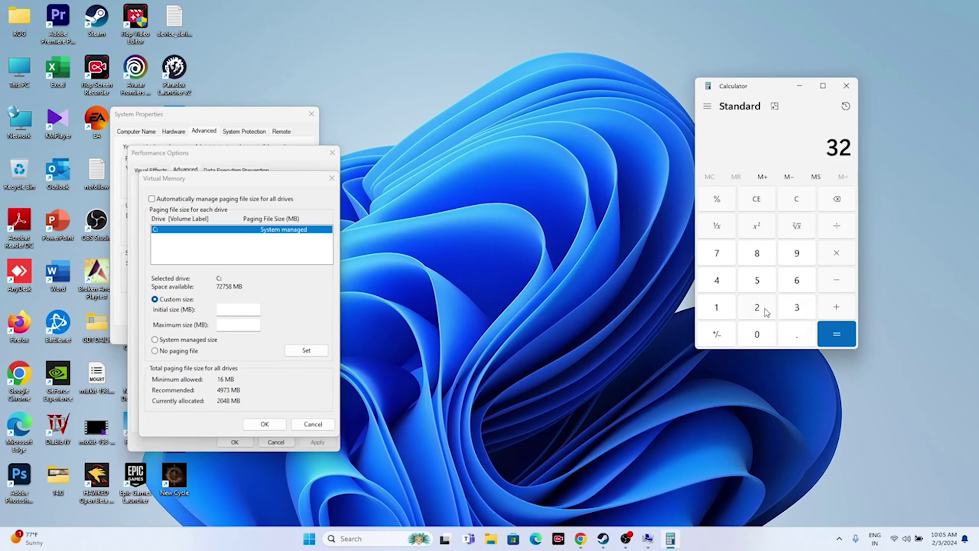
left_click(835, 256)
left_click(721, 312)
left_click(750, 335)
left_click(757, 307)
left_click(732, 285)
left_click(836, 334)
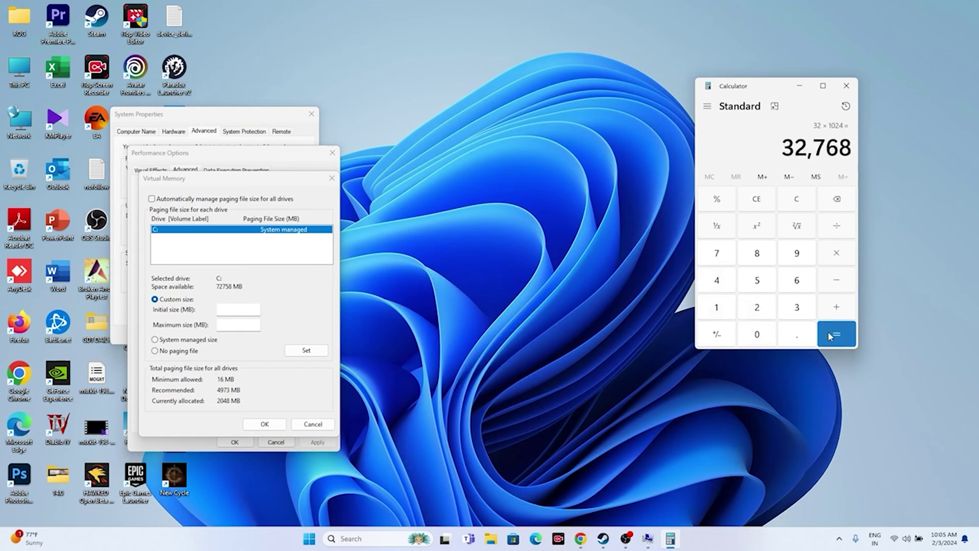
left_click(837, 253)
left_click(724, 308)
left_click(793, 336)
left_click(763, 287)
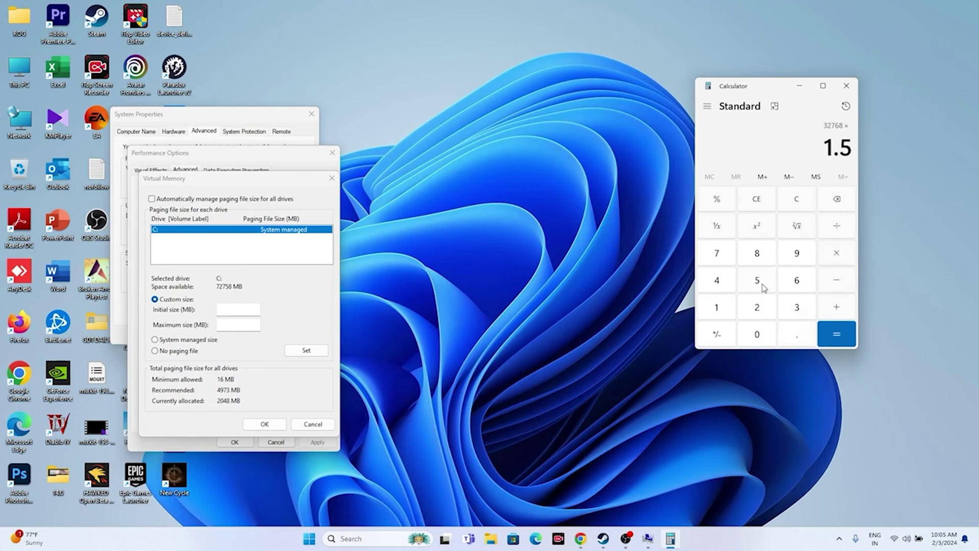
left_click(837, 334)
double_click(793, 153)
left_click_drag(783, 153, 852, 153)
right_click(844, 153)
left_click(870, 163)
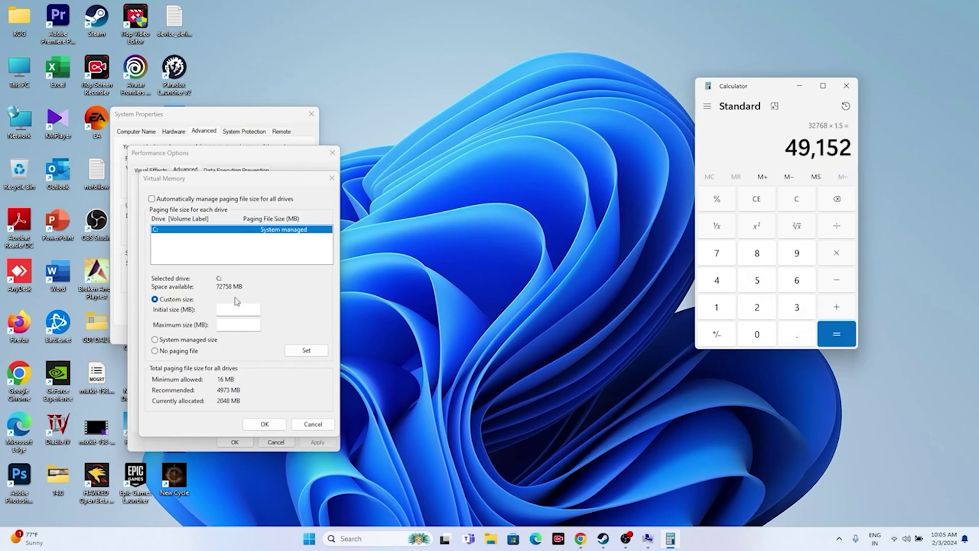
right_click(236, 310)
left_click(266, 354)
left_click(247, 326)
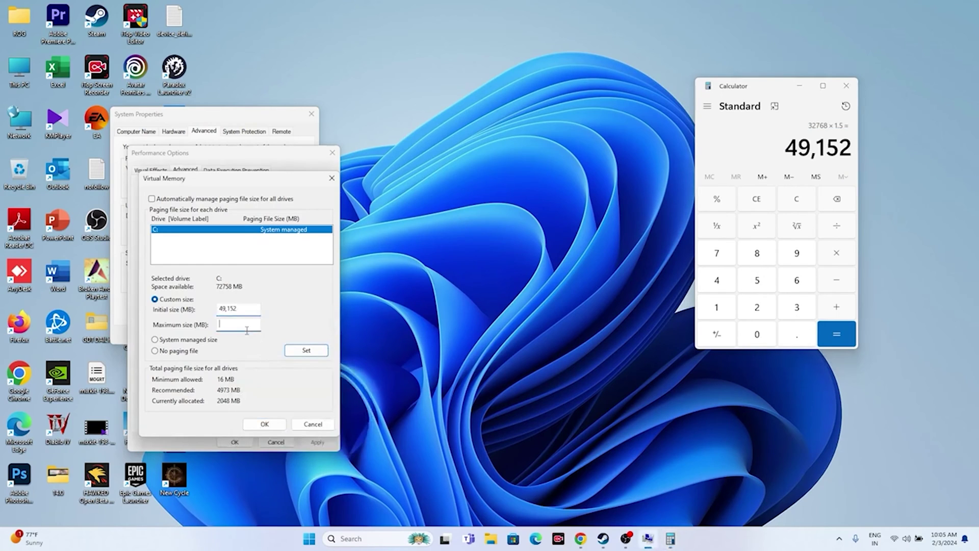
- Compute 32 × 1024 × 3 = 98,304 and paste it as the maximum size
left_click(802, 200)
left_click(798, 309)
left_click(756, 307)
left_click(836, 255)
left_click(717, 307)
left_click(757, 334)
left_click(757, 307)
left_click(717, 280)
left_click(837, 332)
left_click(836, 254)
left_click(797, 307)
left_click(837, 329)
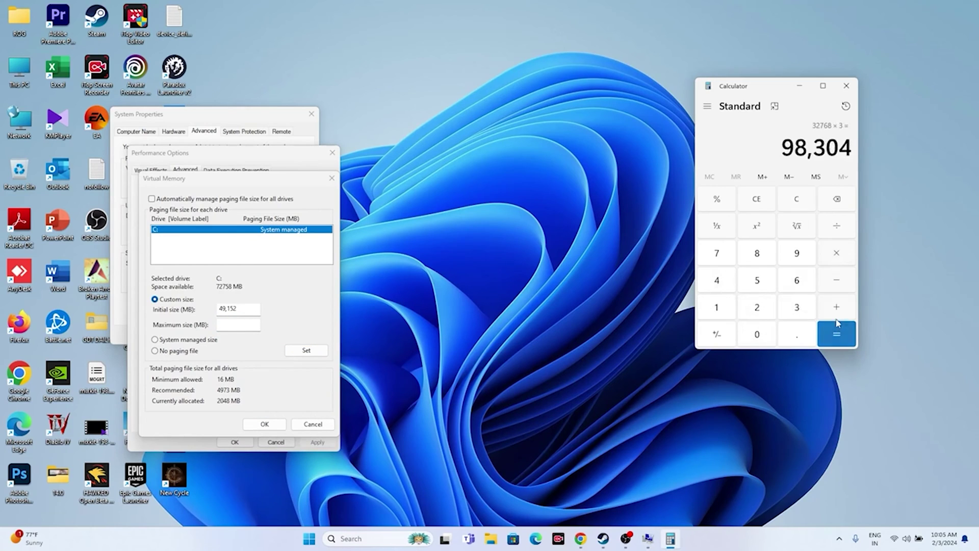
left_click_drag(785, 145, 853, 148)
right_click(851, 149)
left_click(870, 158)
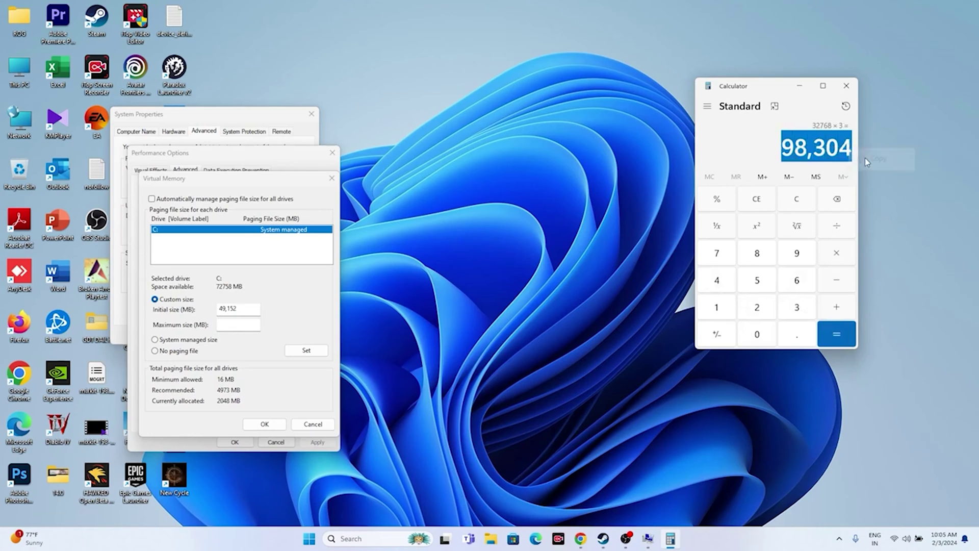
right_click(220, 321)
left_click(260, 368)
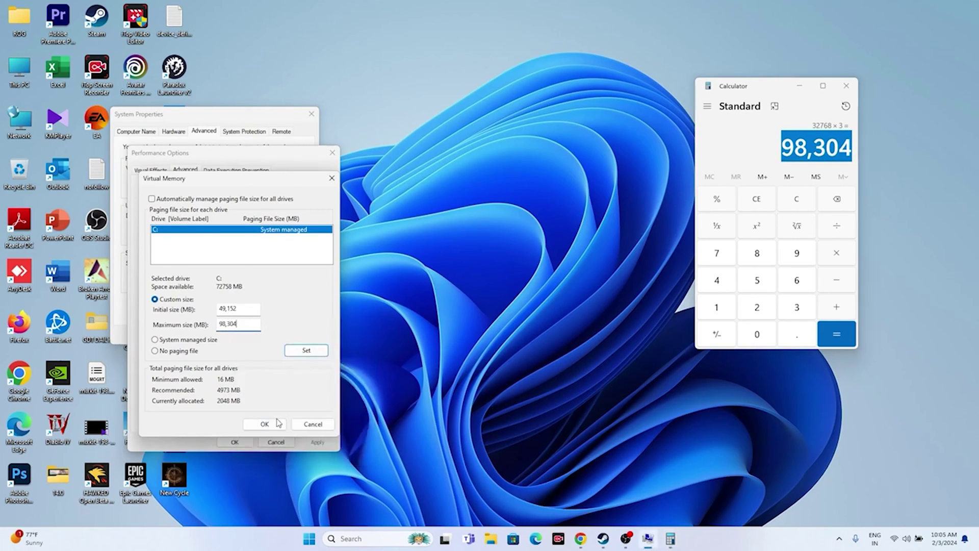
- Confirm the new paging file sizes and close System Properties and Calculator
left_click(261, 427)
left_click(235, 442)
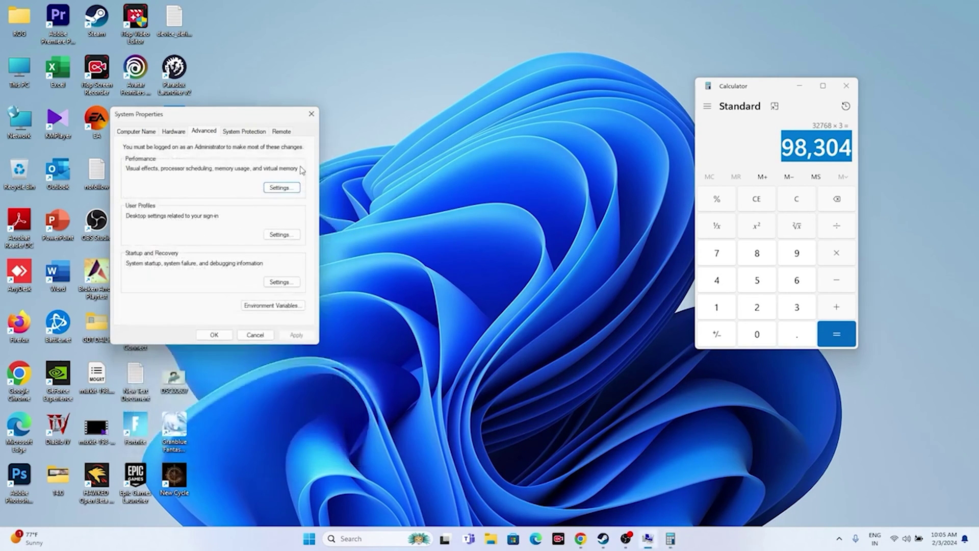
left_click(311, 113)
left_click(846, 86)
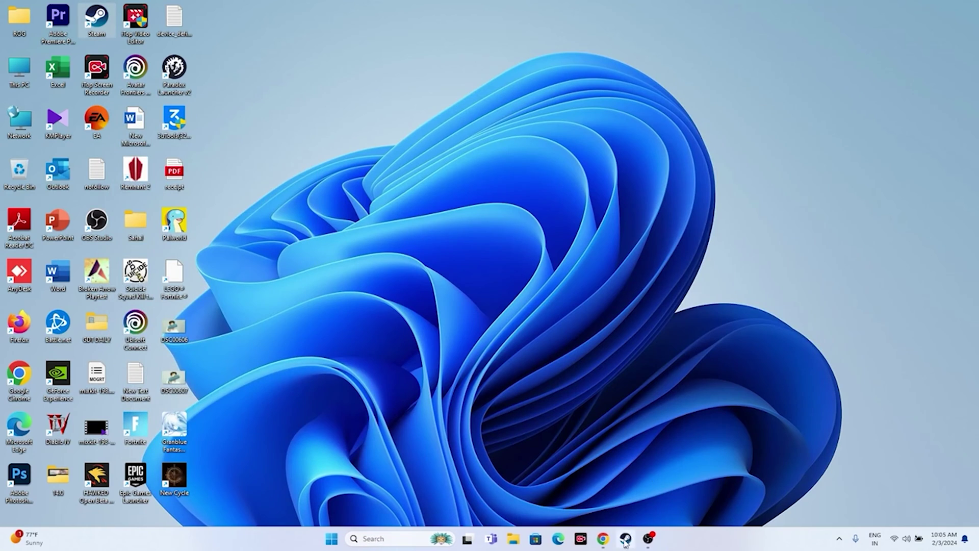
- Check the Windows Update page in Settings shows the PC is up to date
left_click(625, 539)
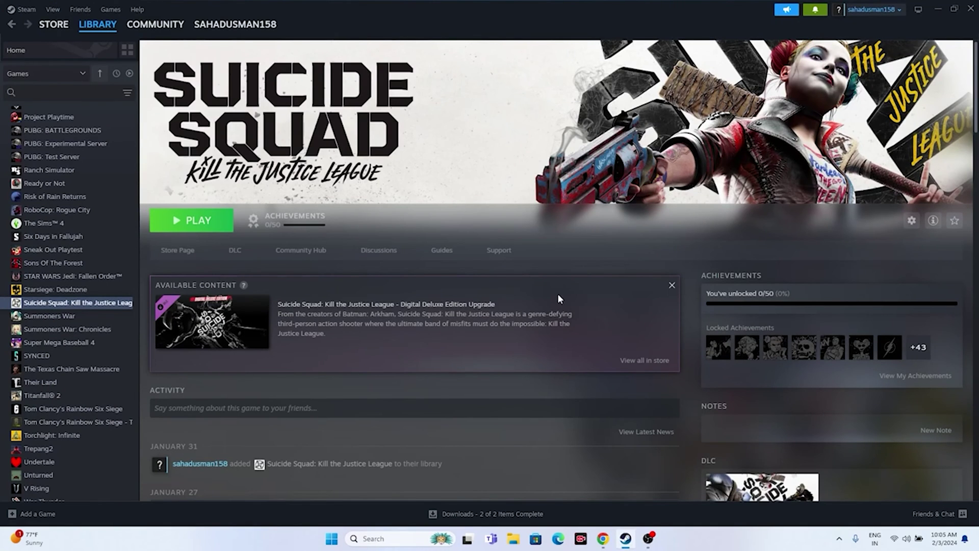
left_click(938, 9)
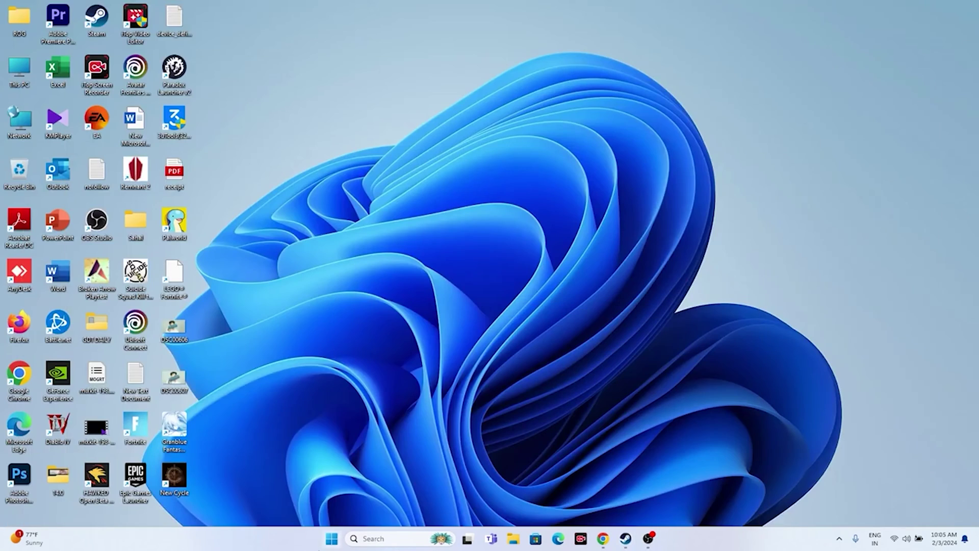
left_click(372, 537)
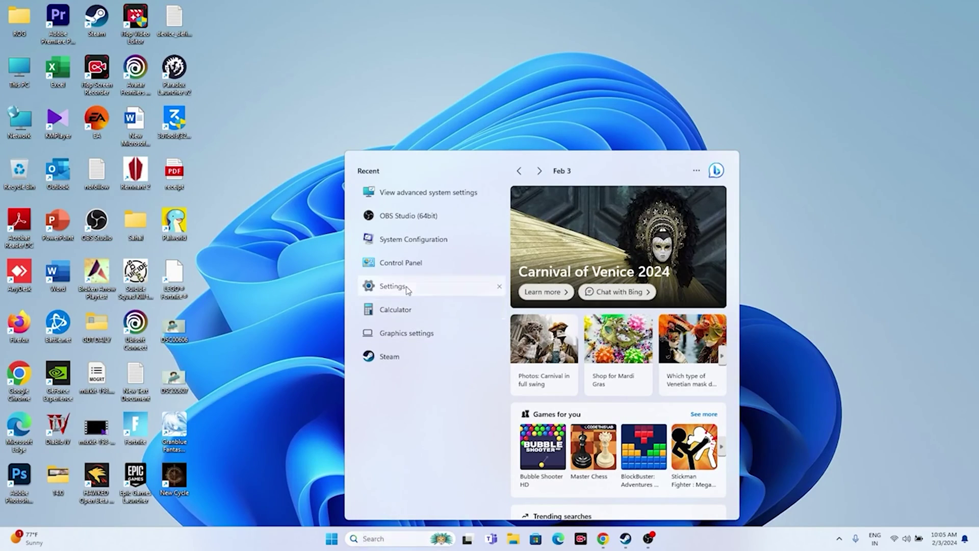
left_click(377, 286)
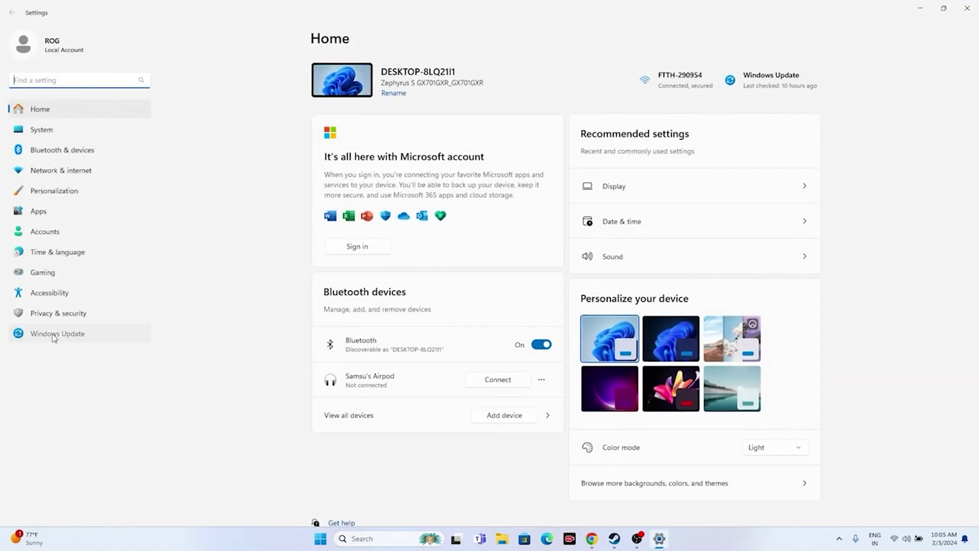
left_click(120, 336)
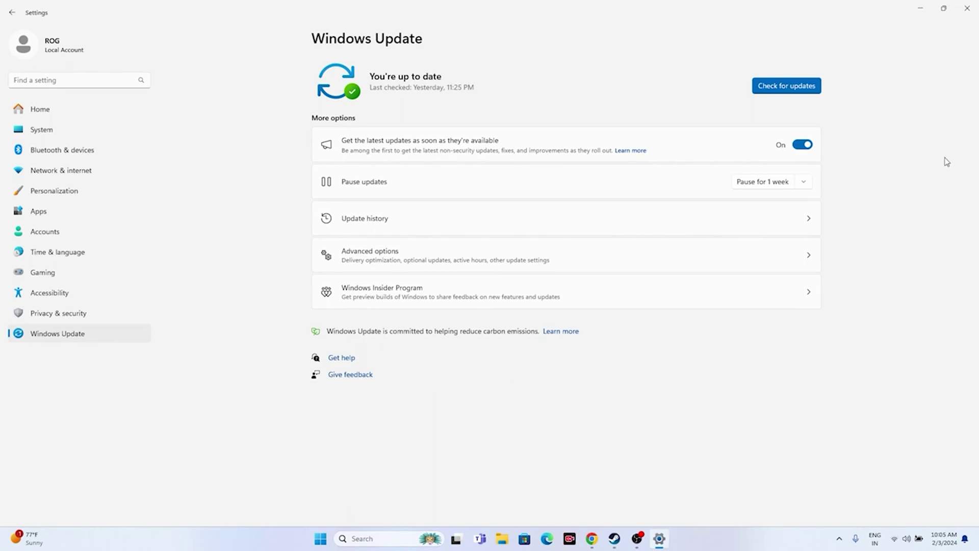
left_click(967, 9)
left_click(624, 541)
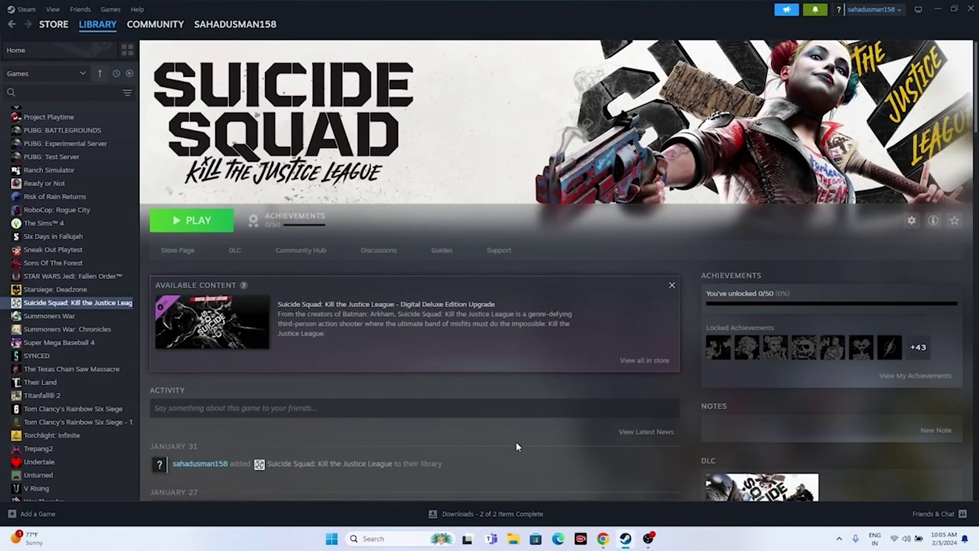
left_click(936, 10)
left_click(604, 539)
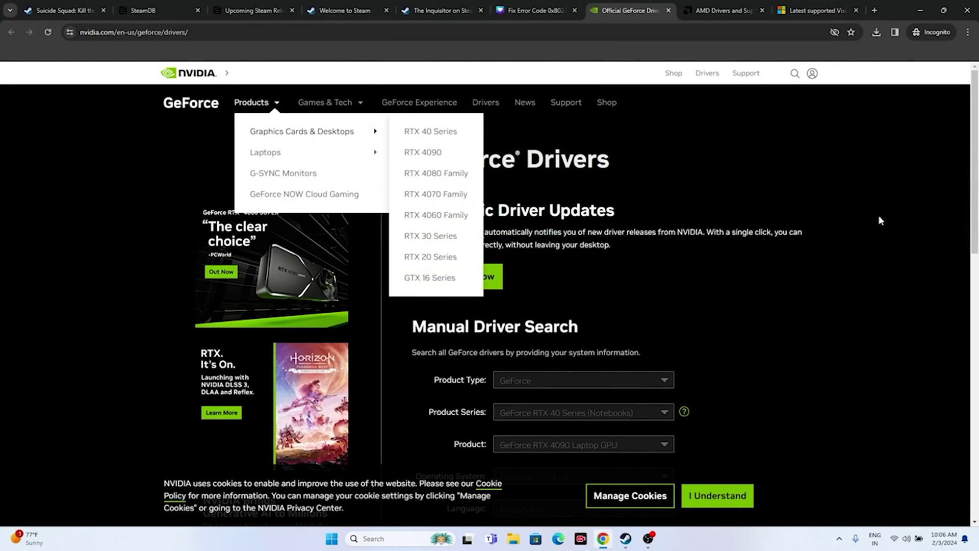
- Search NVIDIA drivers for GeForce RTX 40 Series on Windows 11
scroll(878, 174, "down", 3)
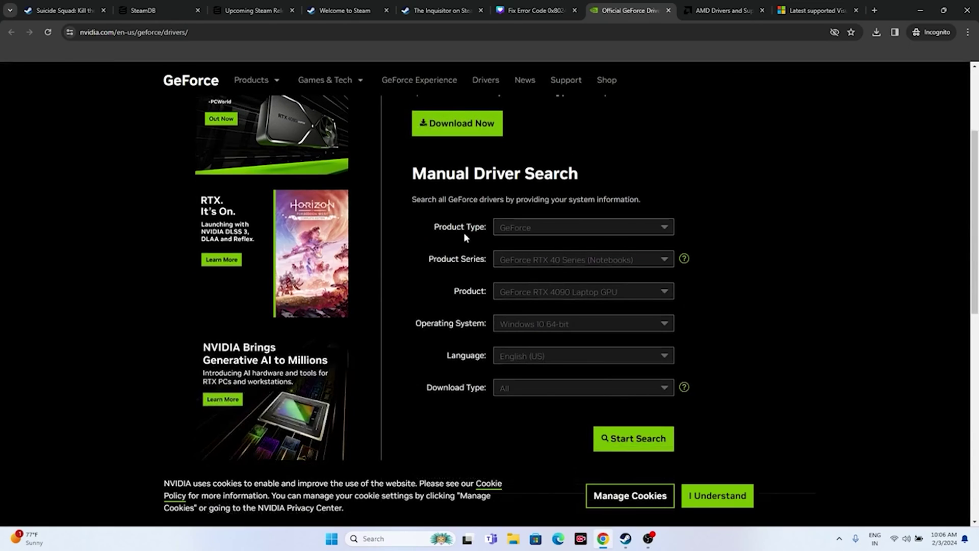
left_click(497, 230)
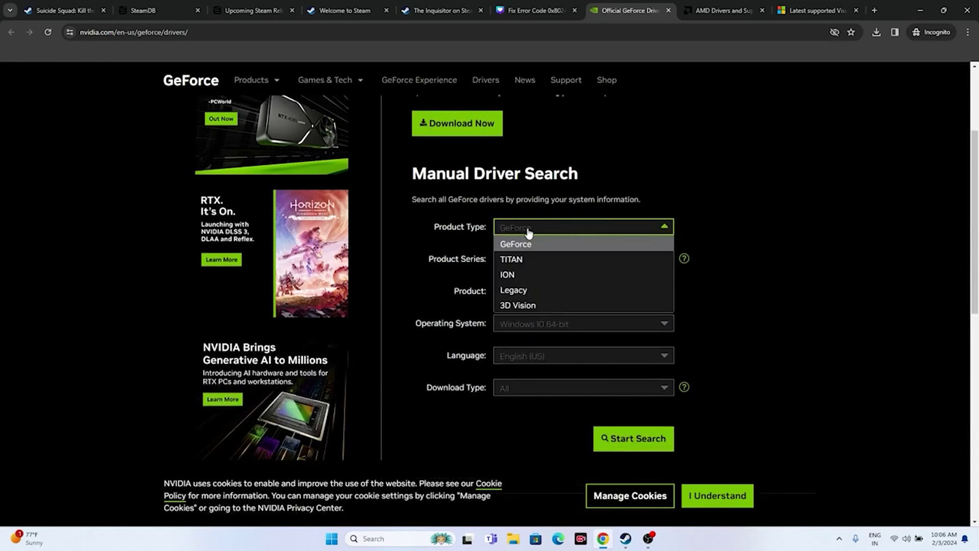
left_click(525, 241)
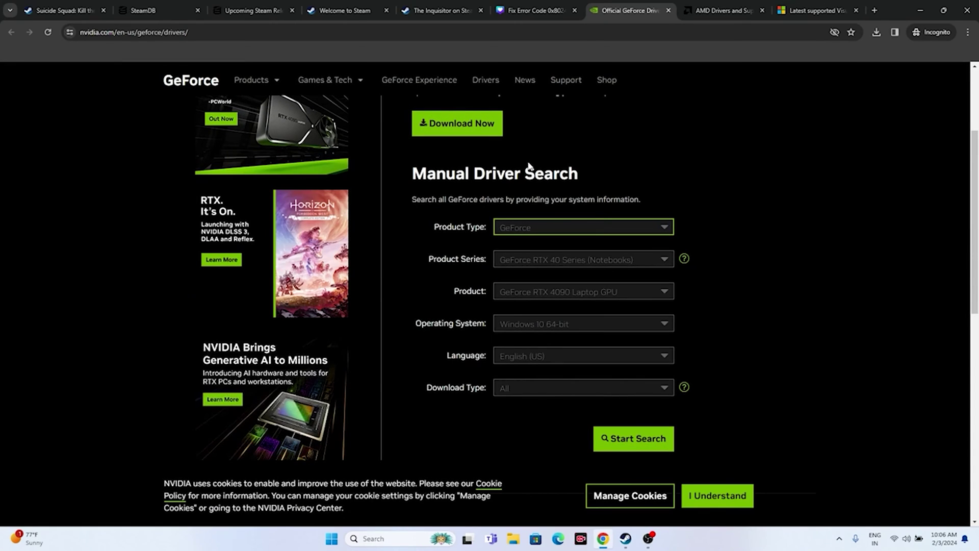
left_click(548, 270)
left_click(565, 292)
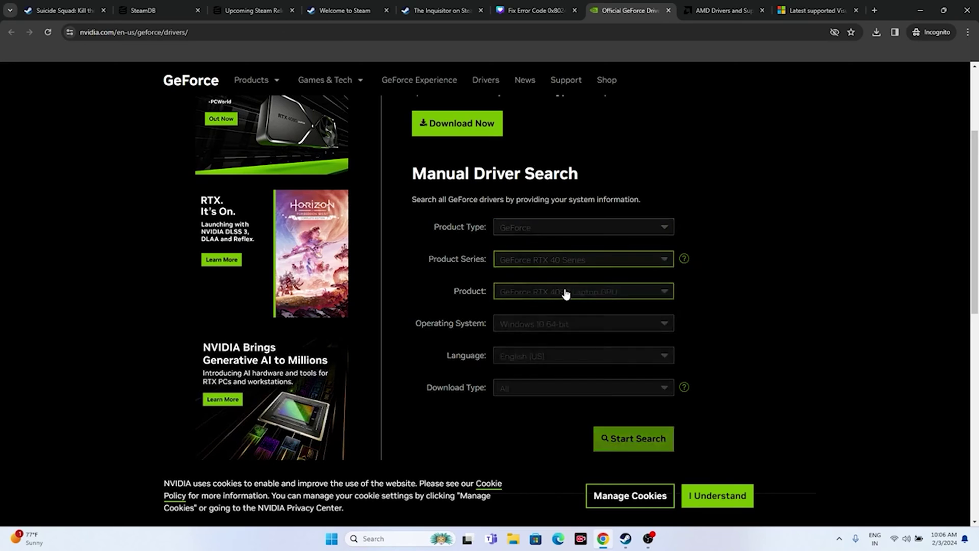
scroll(819, 180, "down", 1)
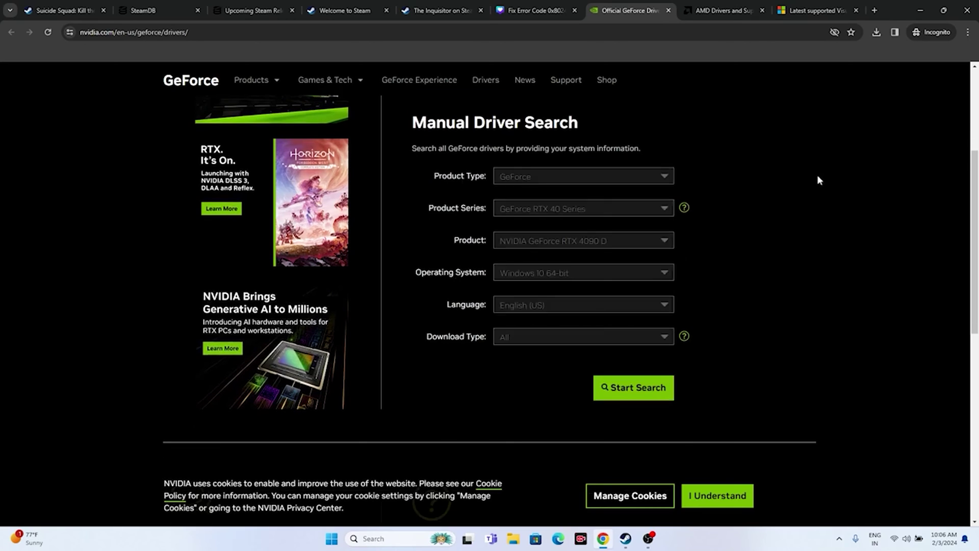
left_click(545, 276)
left_click(542, 305)
scroll(812, 221, "down", 2)
left_click(658, 284)
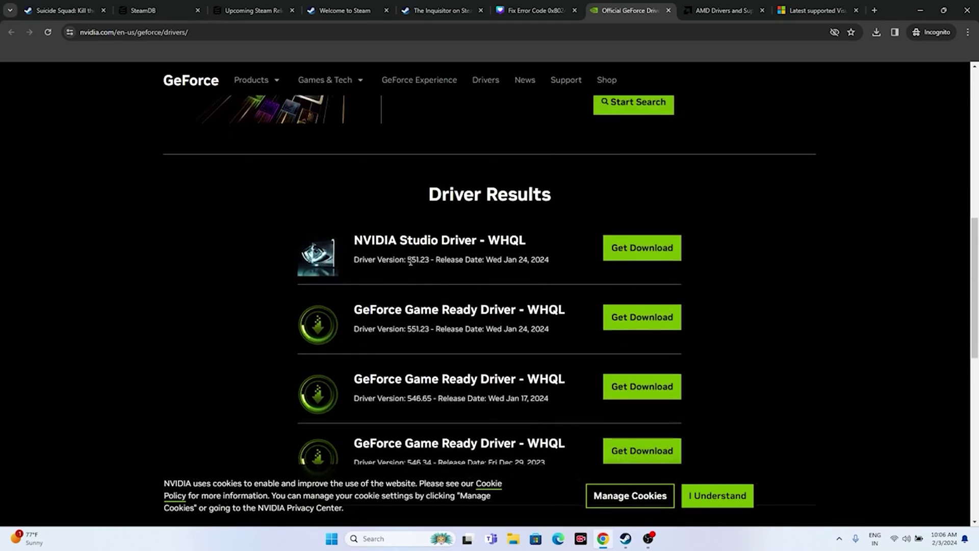
- Review the listed driver version 551.23 and the Studio Driver entry
left_click_drag(409, 261, 429, 261)
left_click(495, 266)
triple_click(553, 261)
left_click(553, 259)
- On AMD's support page, select Graphics > Radeon RX 7000S Series > RX 7600S
left_click(698, 14)
scroll(482, 188, "down", 4)
left_click(266, 245)
left_click(322, 253)
left_click(495, 245)
left_click(602, 255)
- Submit the RX 7600S selection, then move to the Visual C++ Redistributable page
left_click(249, 334)
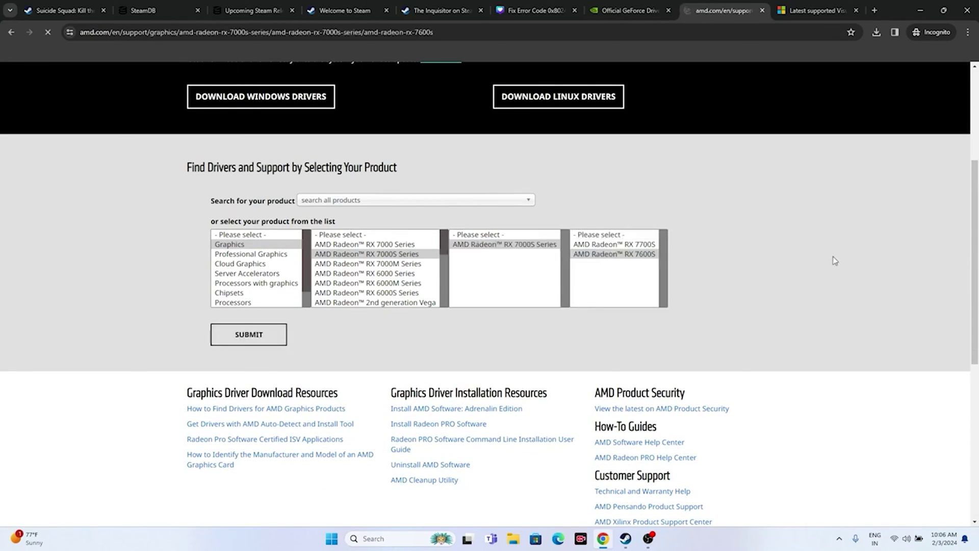
scroll(590, 258, "down", 2)
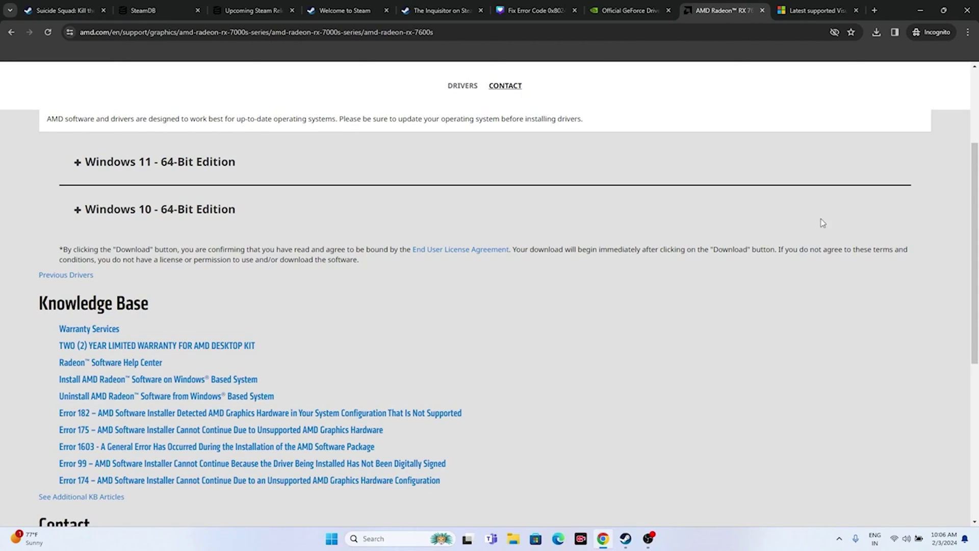
left_click(816, 9)
left_click_drag(493, 198, 263, 171)
left_click(481, 246)
- Review the Visual C++ downloads table, then return to Steam's Suicide Squad page
scroll(481, 247, "down", 7)
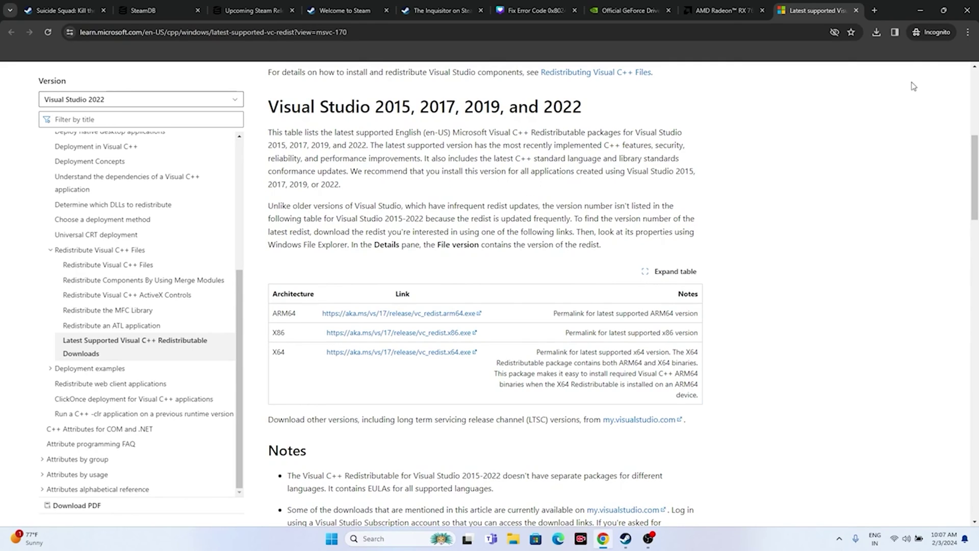
left_click(920, 10)
left_click(625, 538)
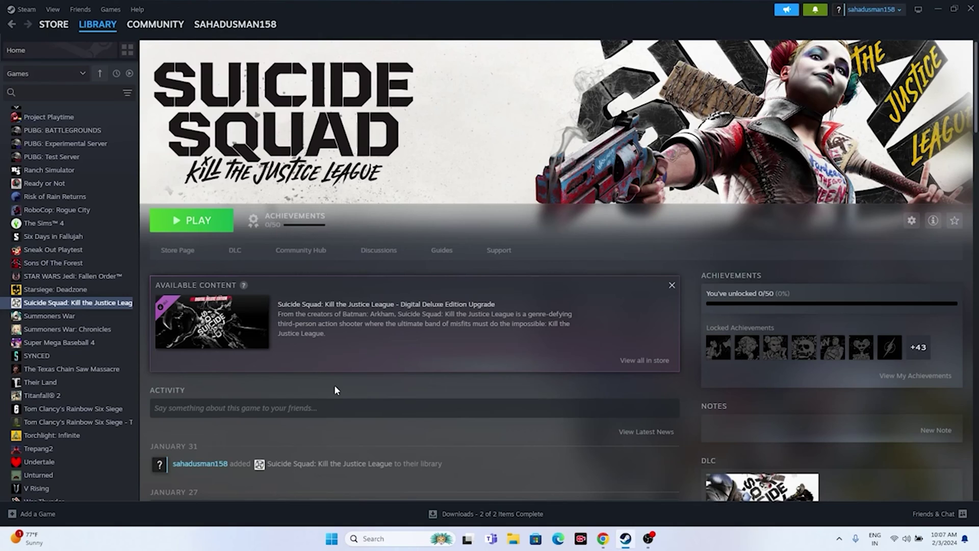
right_click(51, 304)
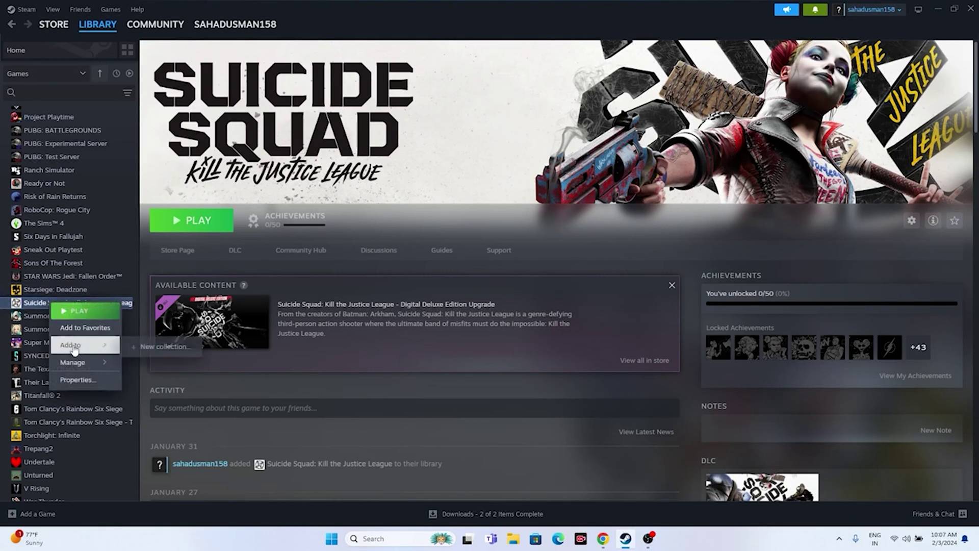
mouse_move(82, 362)
left_click(405, 414)
left_click(512, 538)
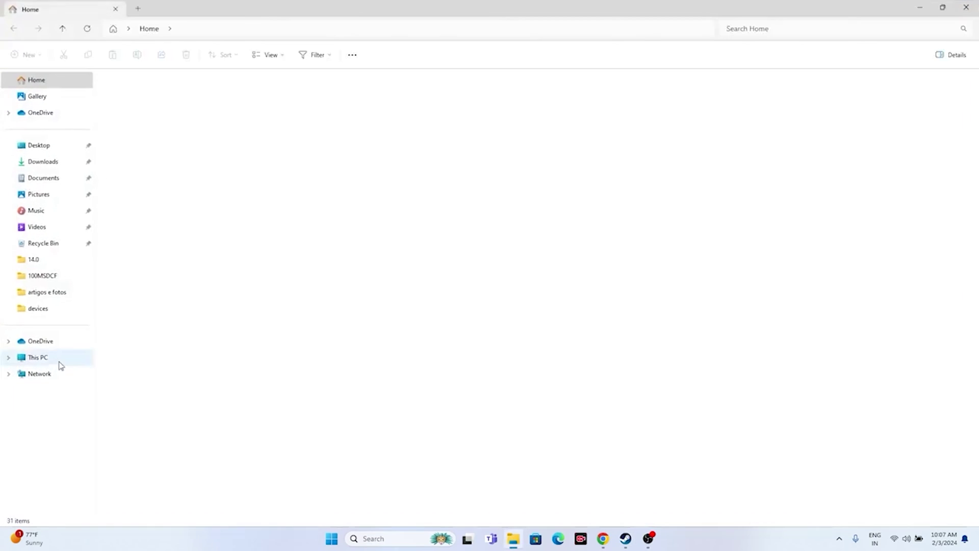
left_click(57, 359)
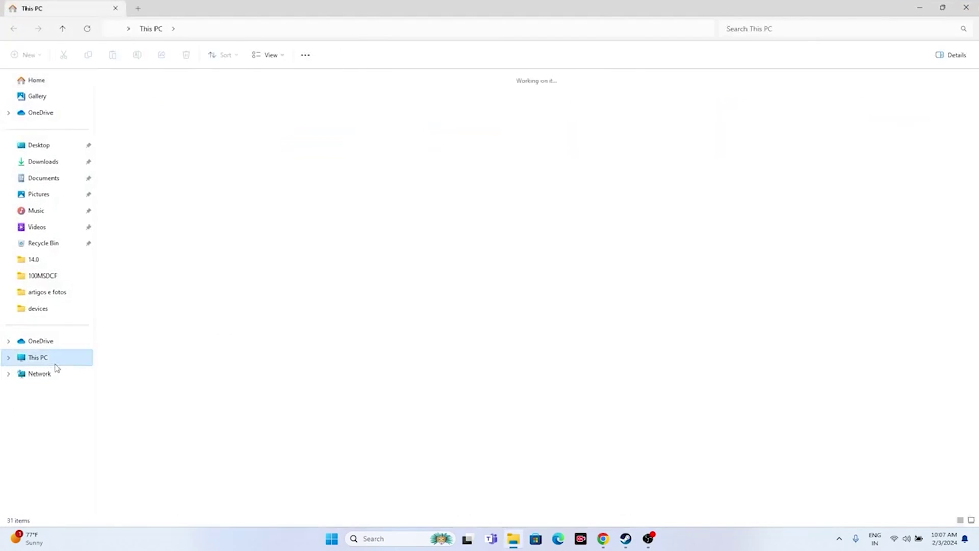
left_click(160, 104)
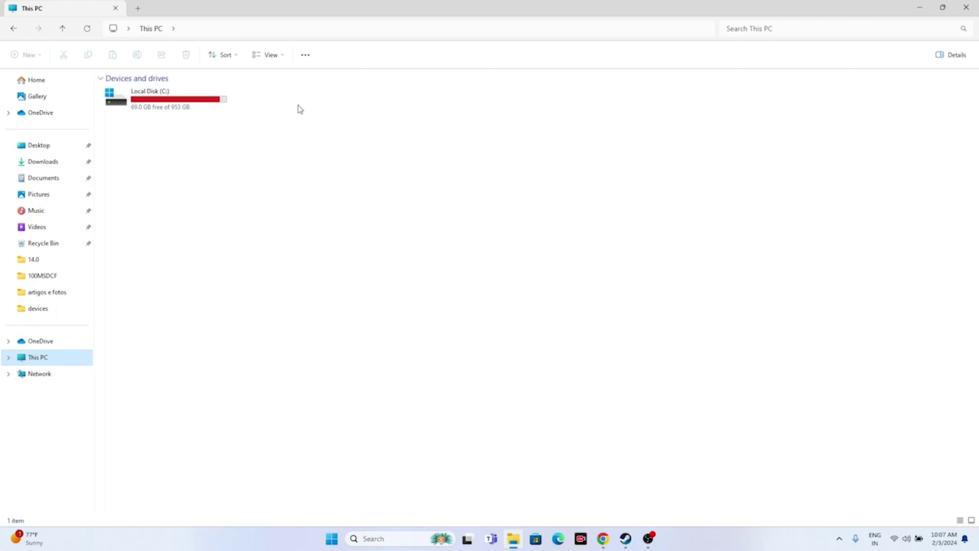
left_click(967, 8)
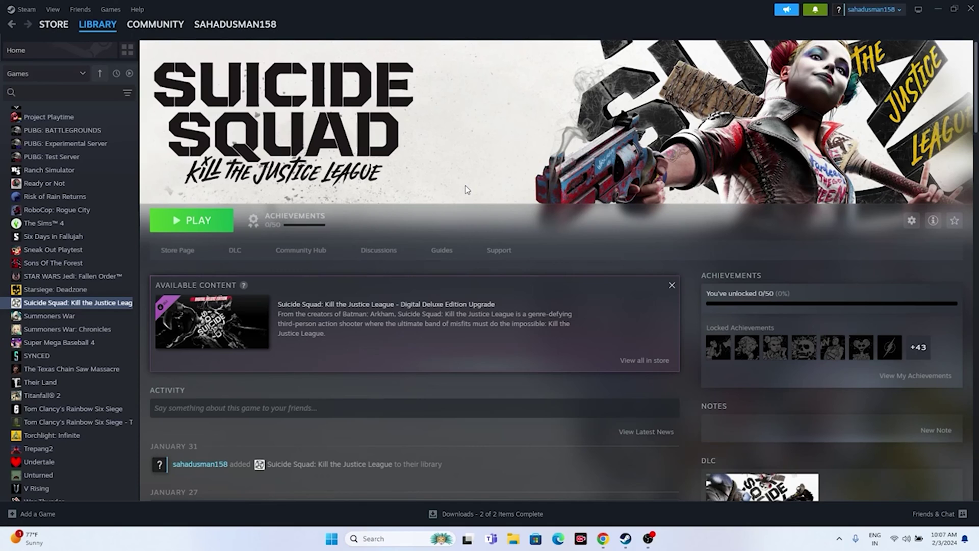
- Run Verify integrity of game files from Suicide Squad's Installed Files properties (48.78 GB on C:)
right_click(75, 303)
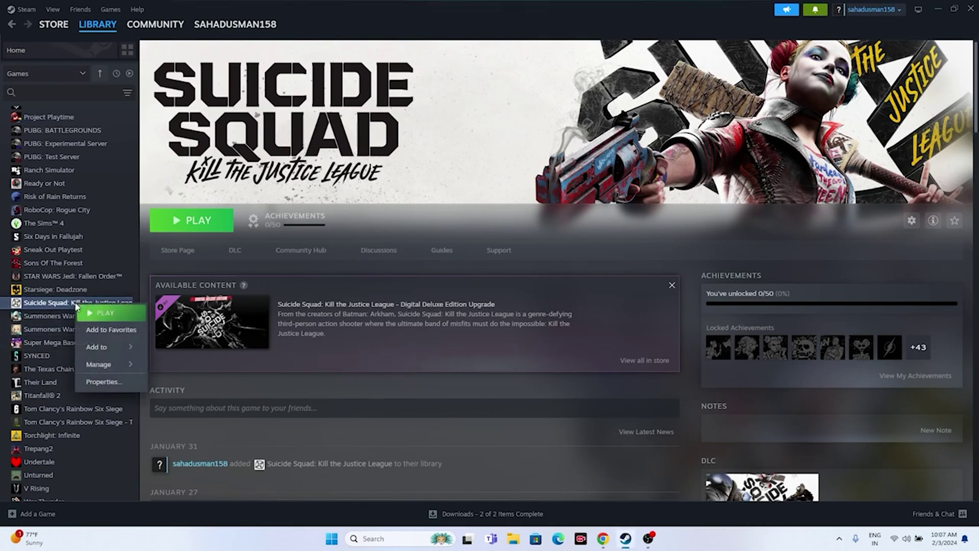
left_click(102, 381)
left_click(318, 221)
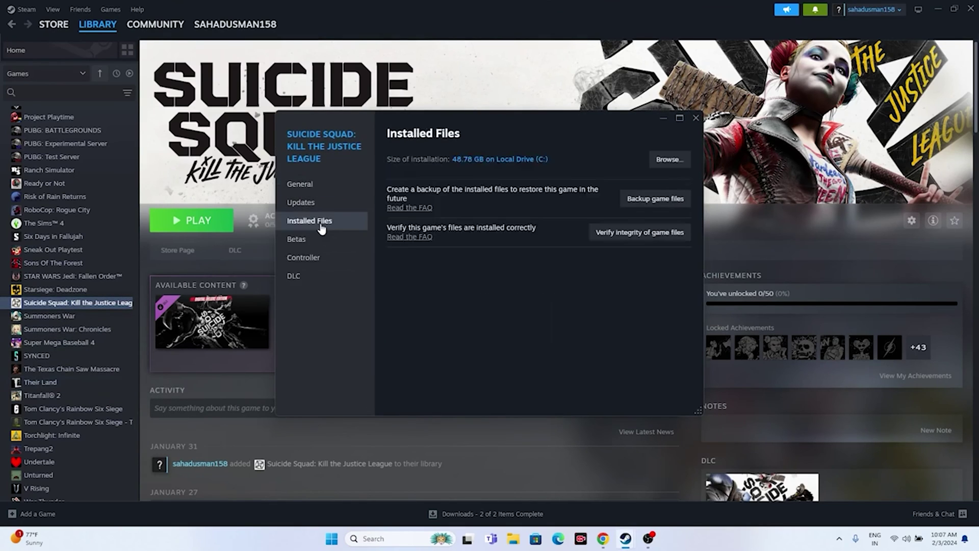
left_click(658, 236)
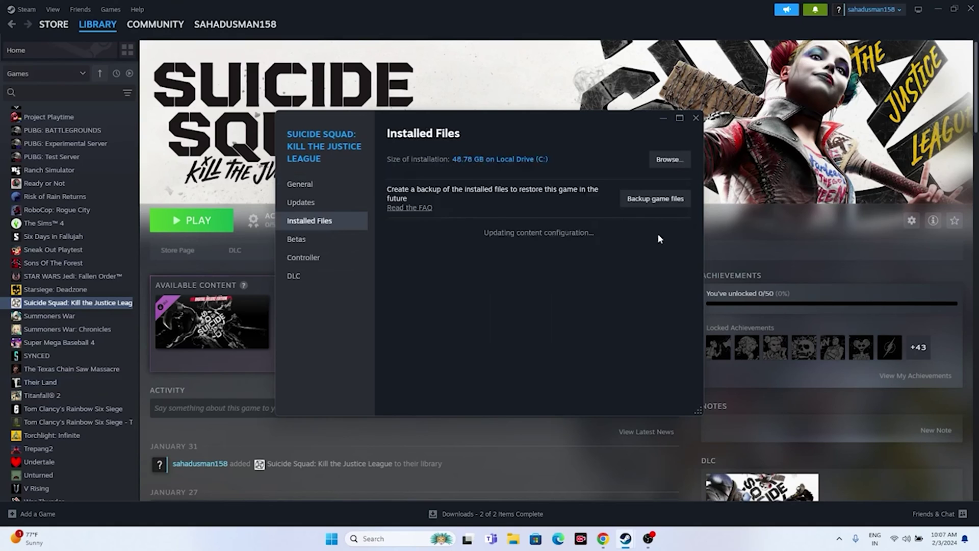